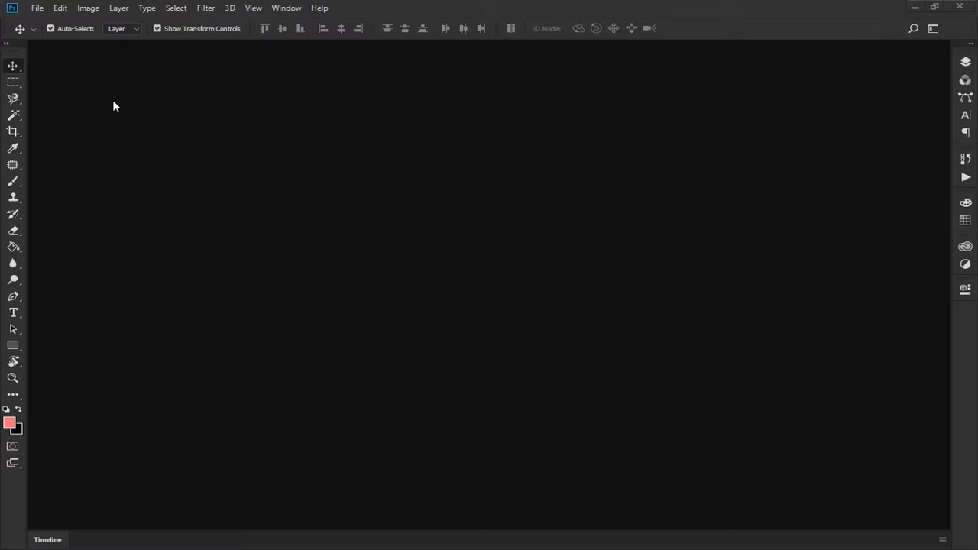
Open the General preferences and choose Adobe as the color picker
left_click(59, 8)
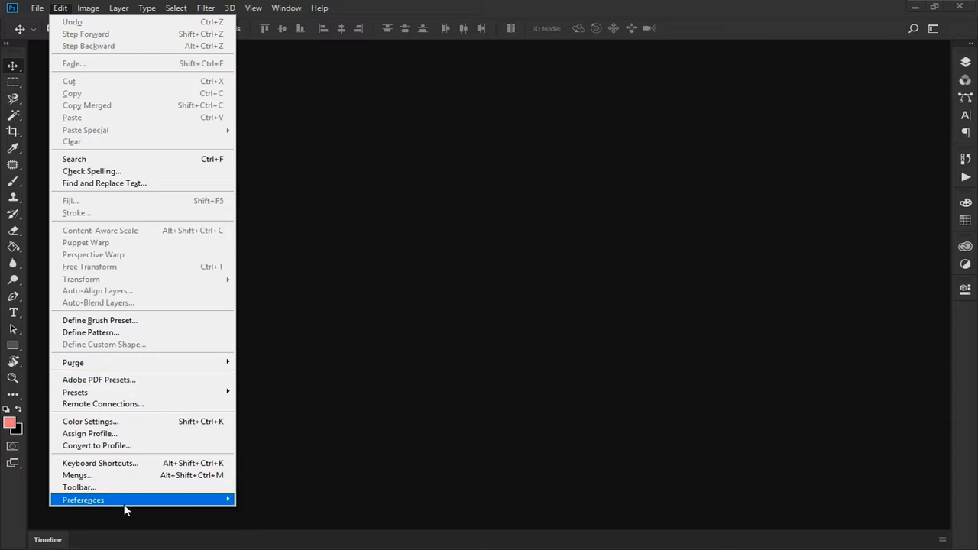
mouse_move(126, 506)
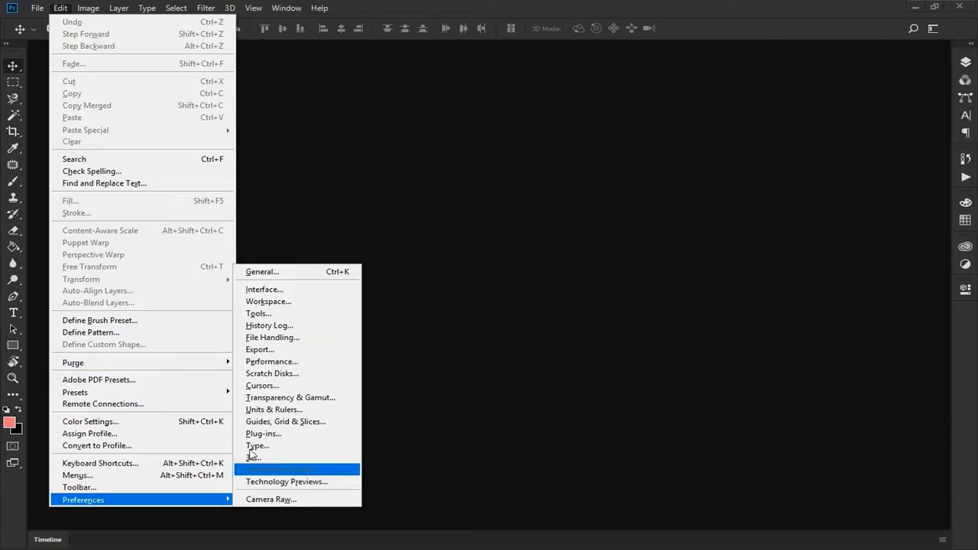
left_click(261, 271)
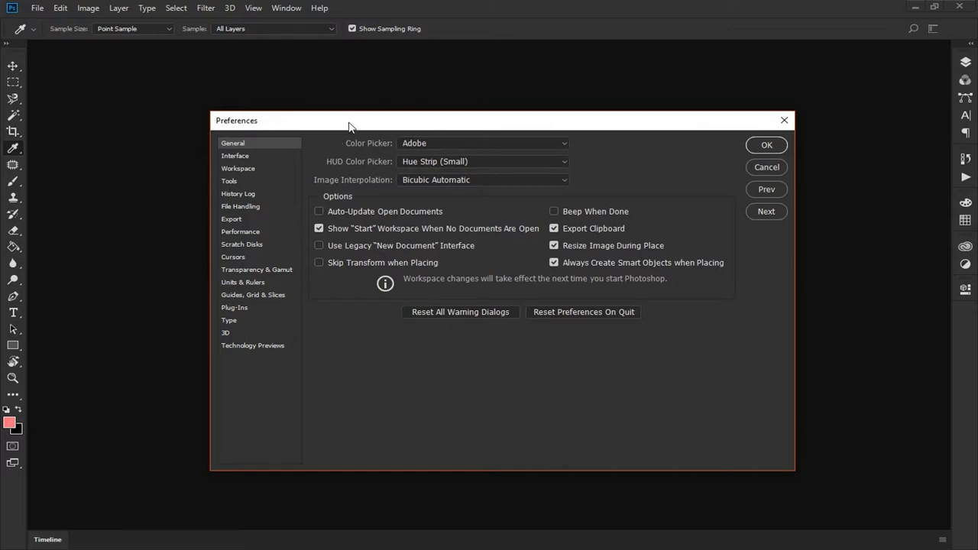
left_click(432, 143)
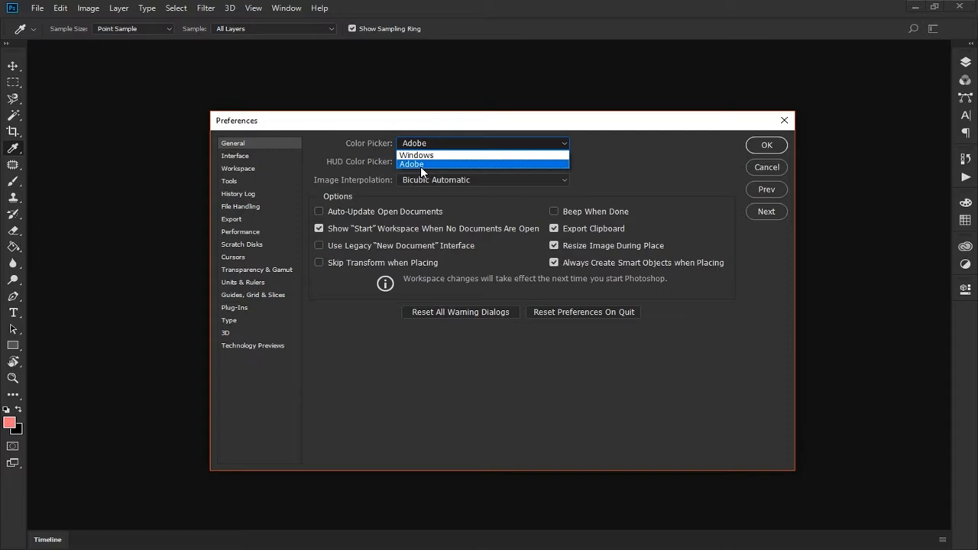
left_click(421, 166)
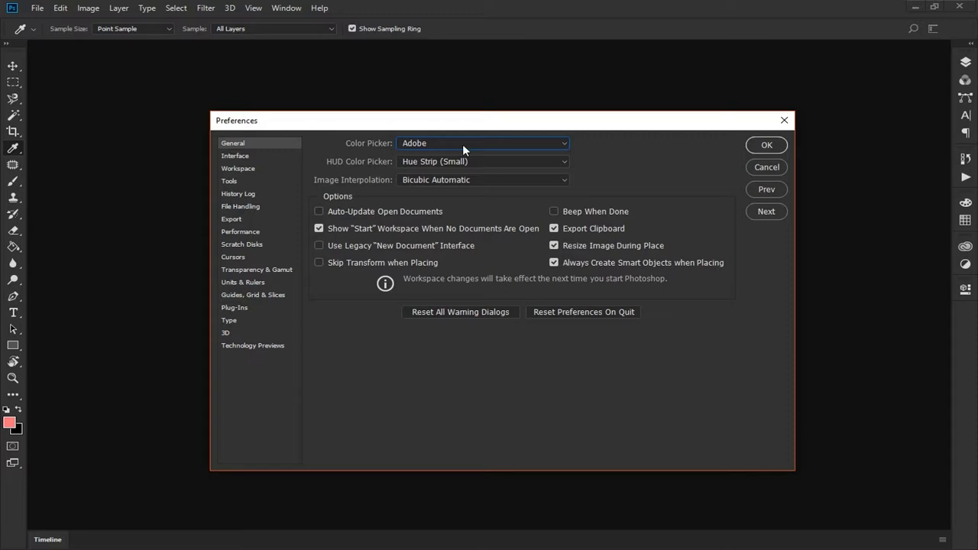
Try the lighter color themes in the Interface preferences and return to the darkest theme
left_click(237, 156)
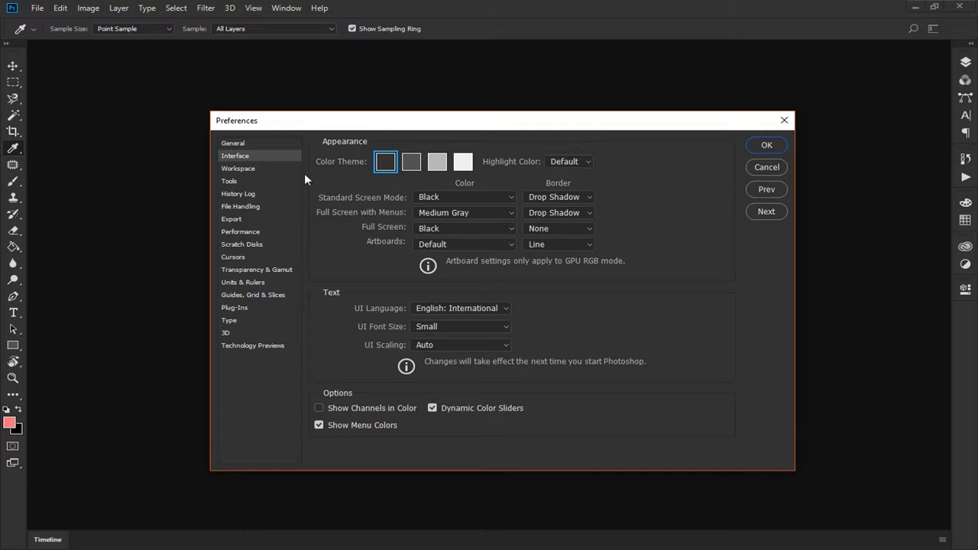
left_click(411, 161)
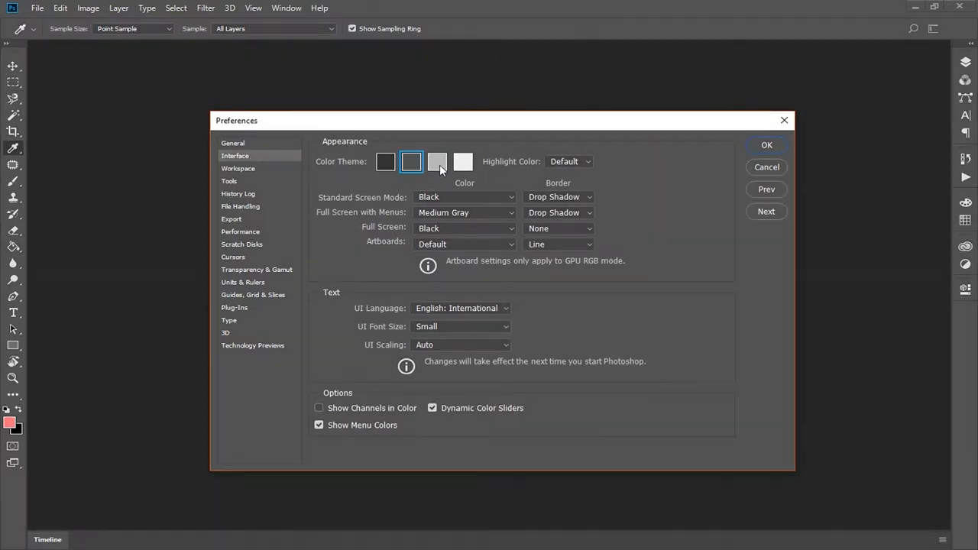
left_click(463, 162)
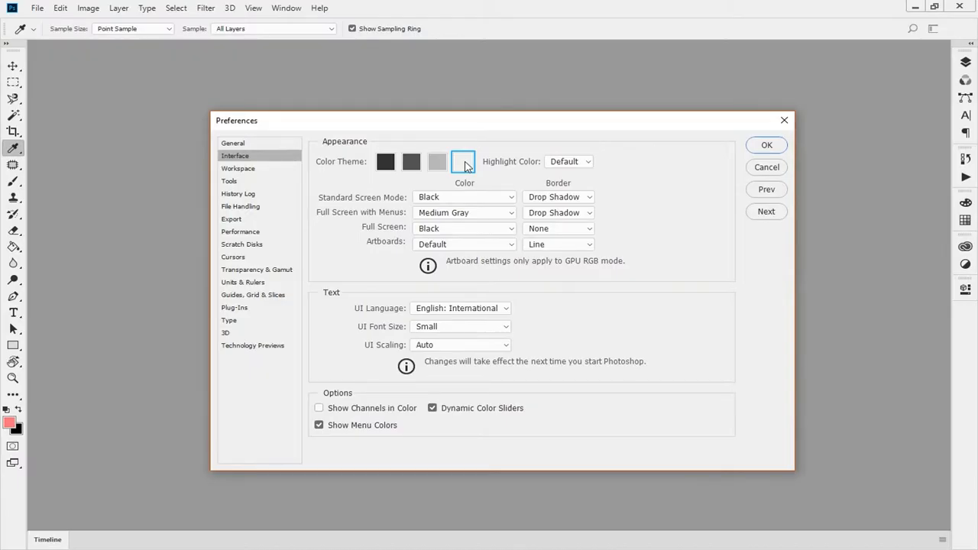
left_click(385, 162)
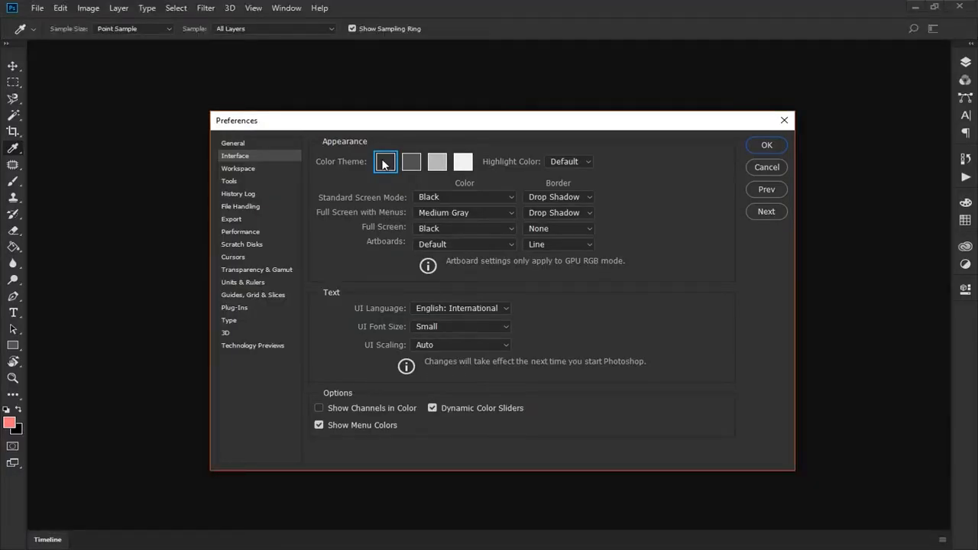
Review the color choices for standard screen mode and choose Medium Gray for full screen with menus
left_click(440, 197)
left_click(363, 215)
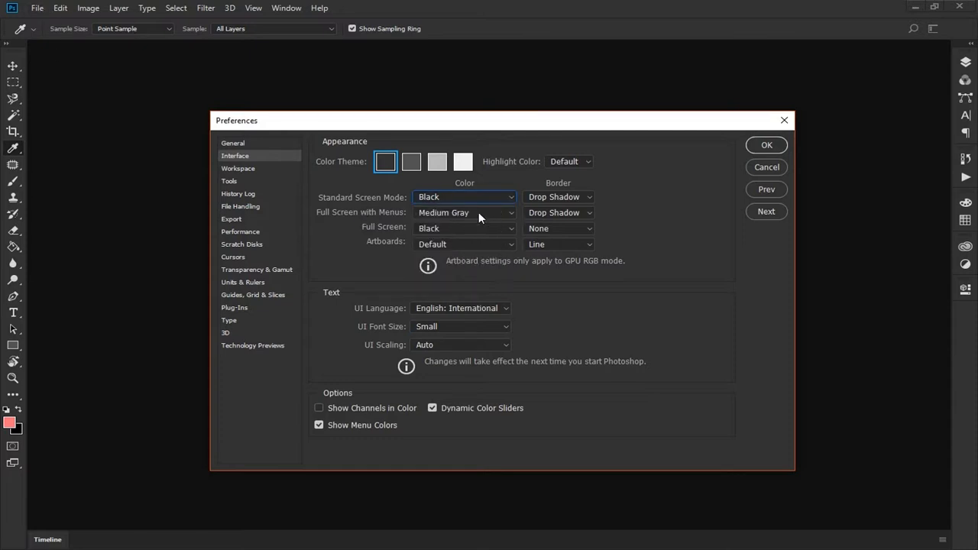
left_click(445, 213)
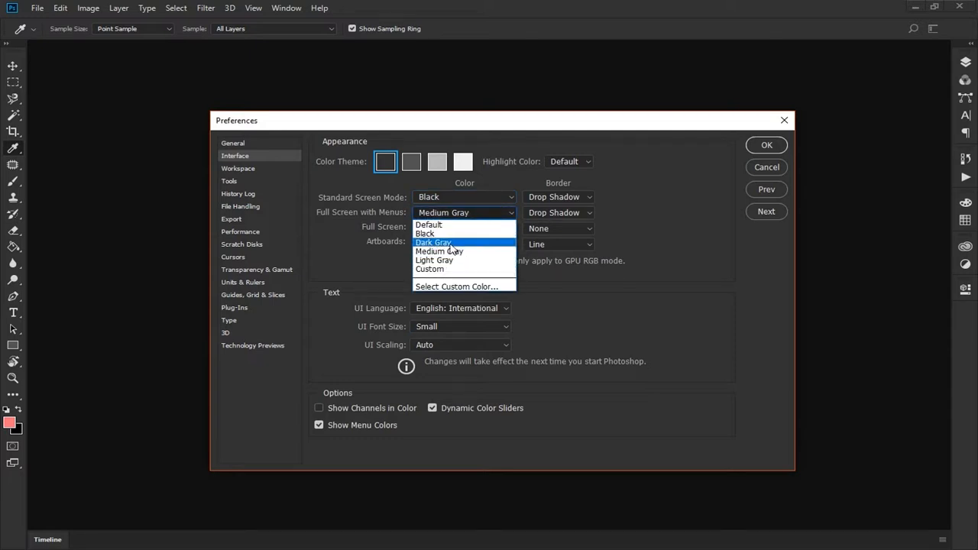
left_click(457, 250)
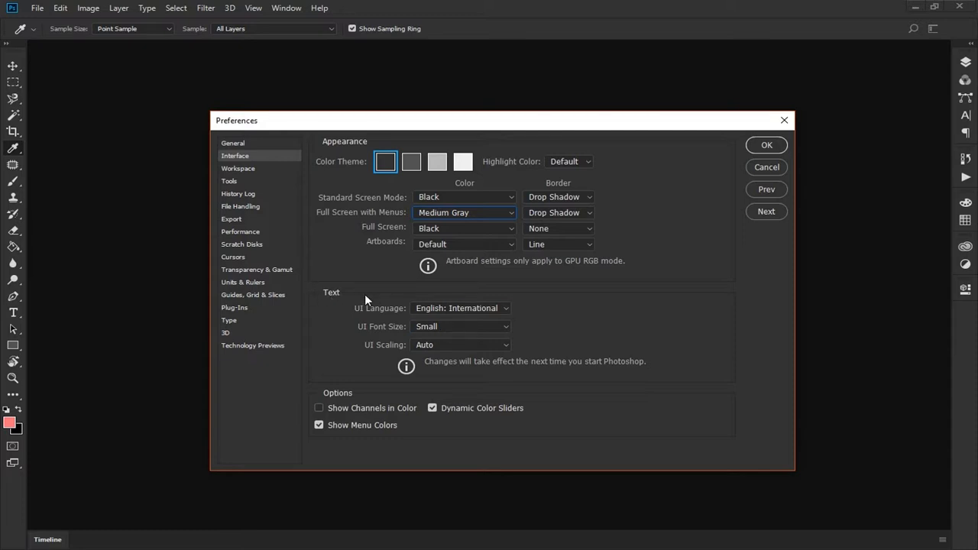
Review the Workspace and Tools preferences, including the Zoom with Scroll Wheel option
left_click(248, 174)
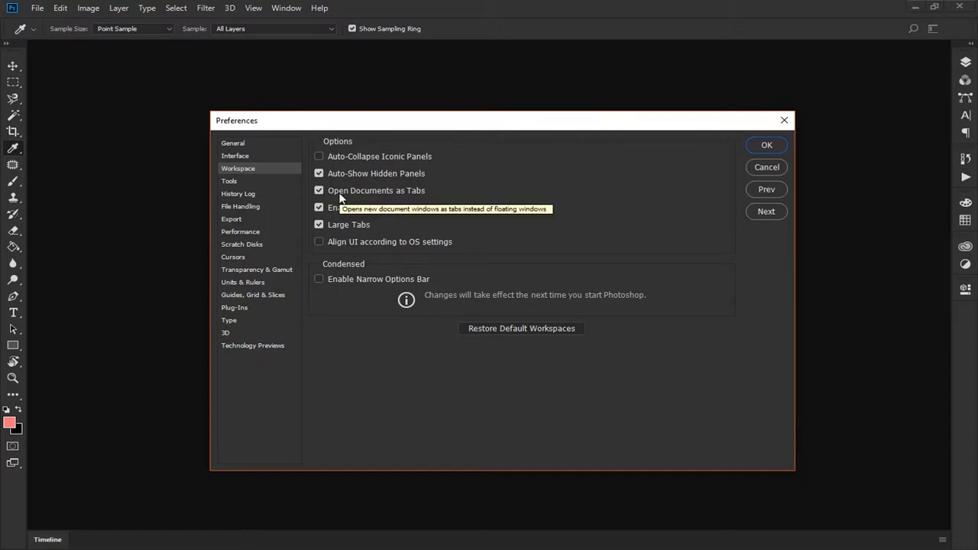
left_click(231, 183)
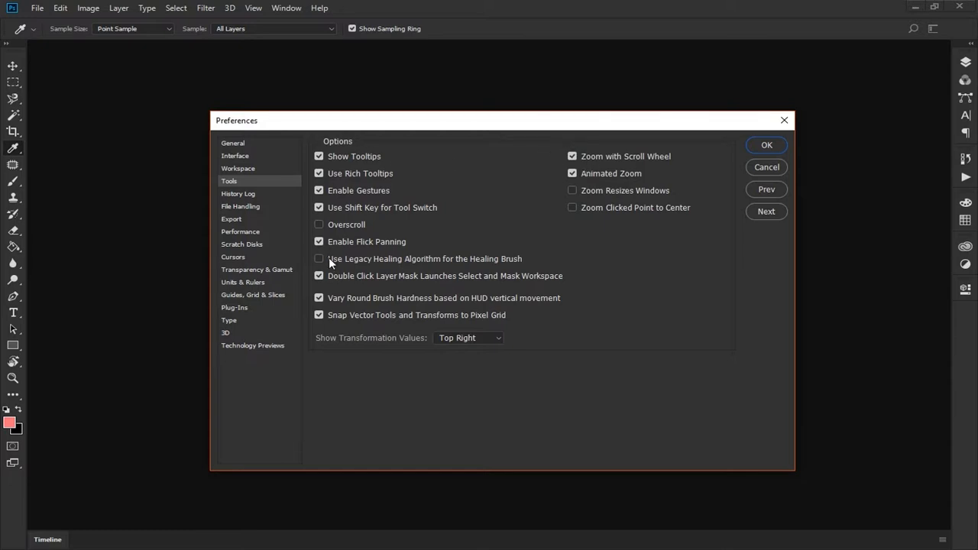
left_click(572, 157)
Try enabling the History Log in the preferences and turn it off again
left_click(255, 197)
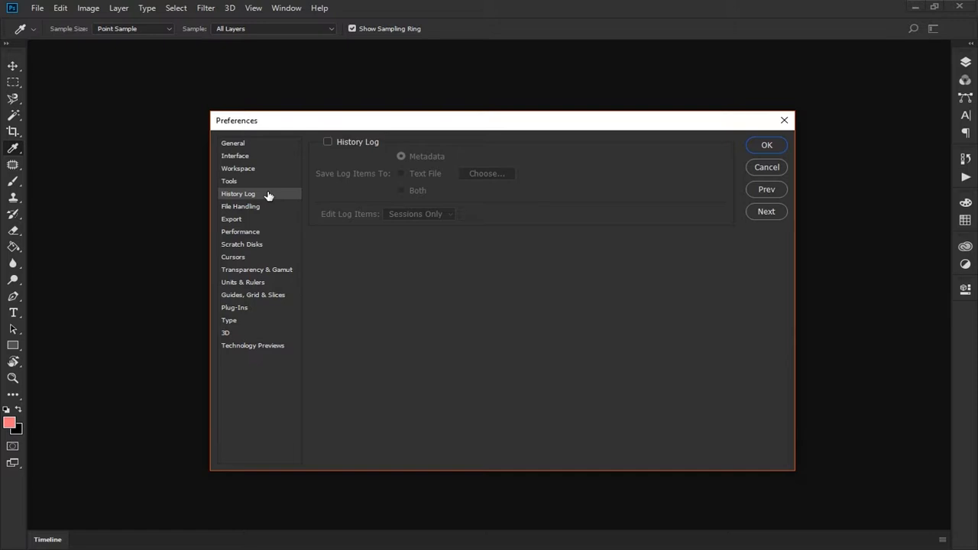
left_click(328, 143)
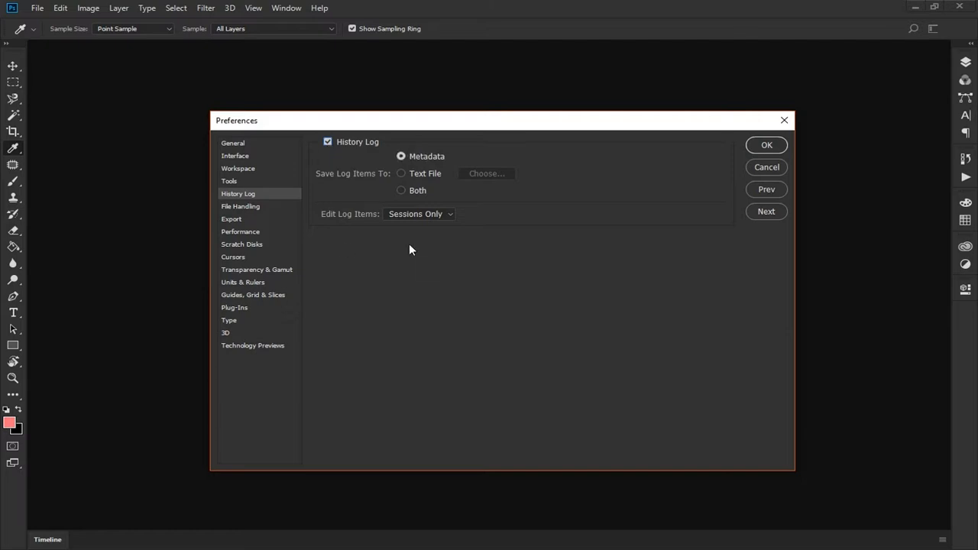
left_click(328, 142)
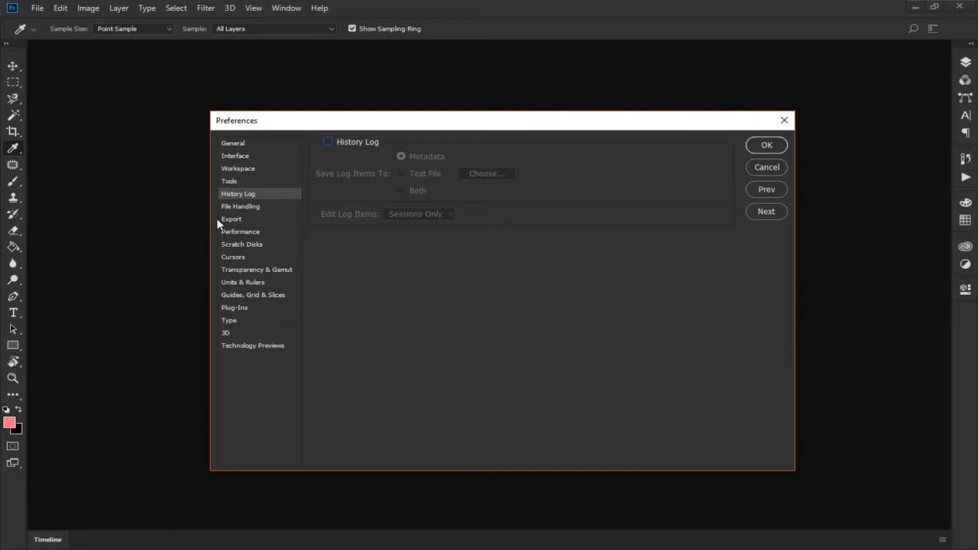
Review the File Handling preferences and the available intervals for automatically saving recovery information
left_click(242, 207)
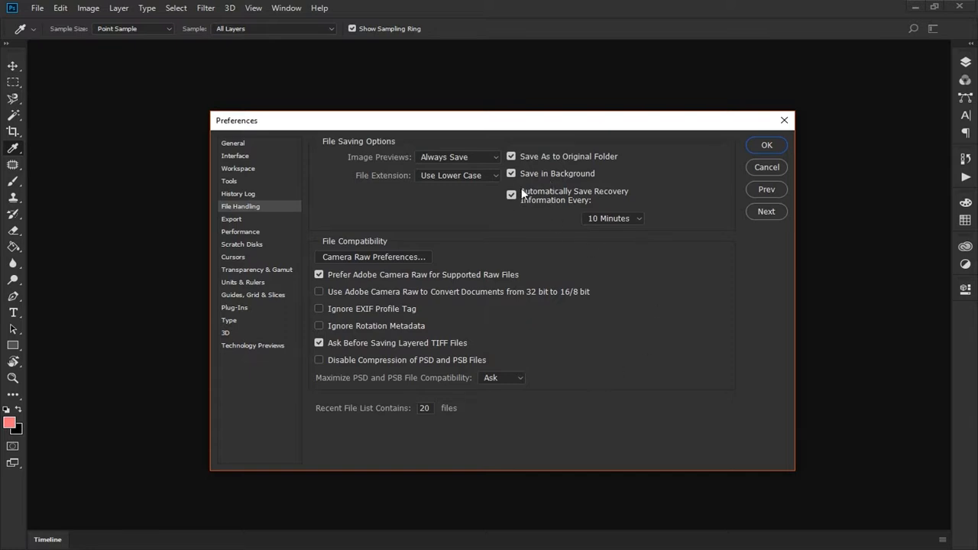
left_click(624, 219)
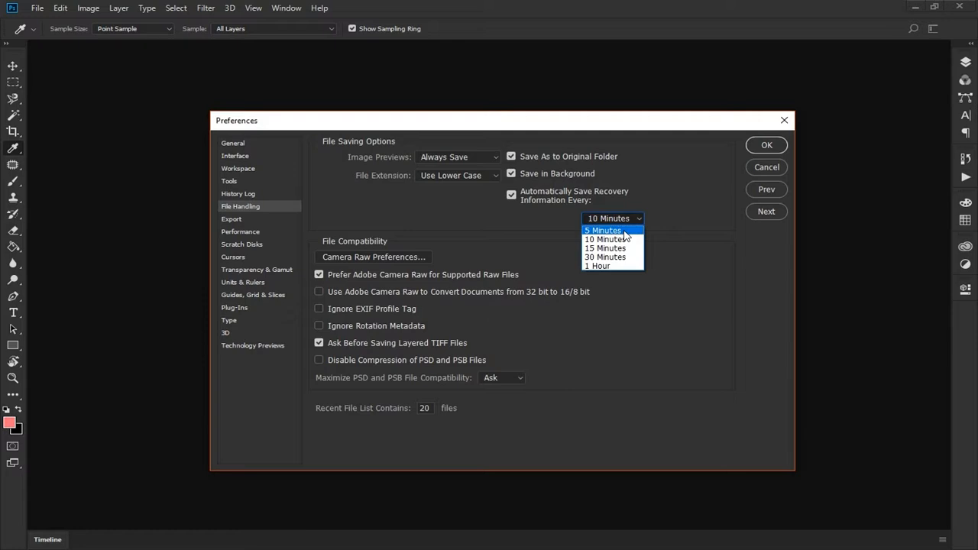
left_click(661, 208)
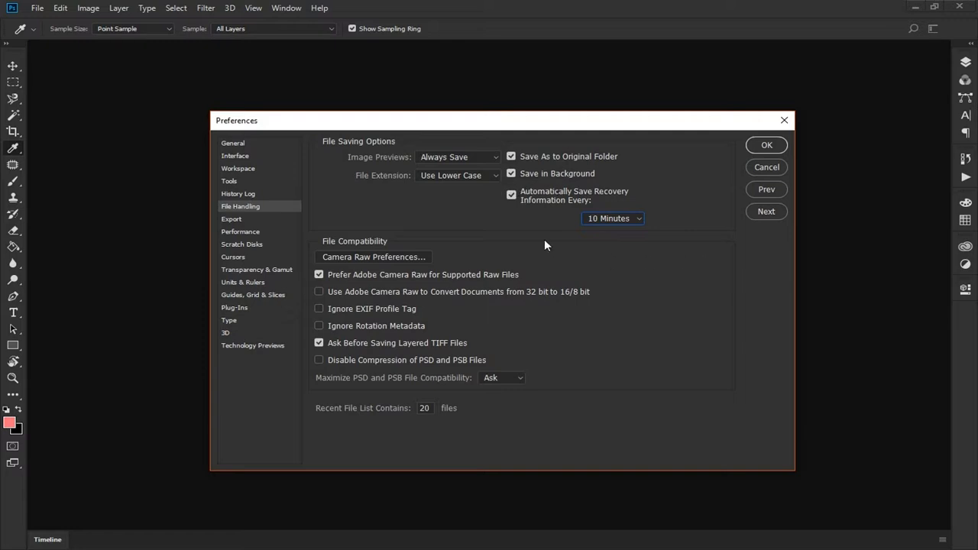
Review the Export preferences and the available quick export formats
left_click(231, 219)
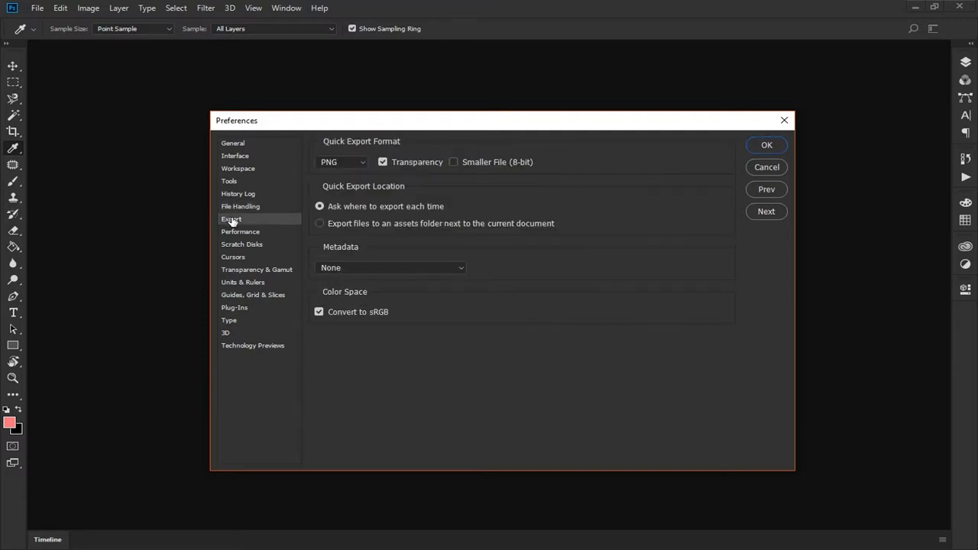
left_click(342, 163)
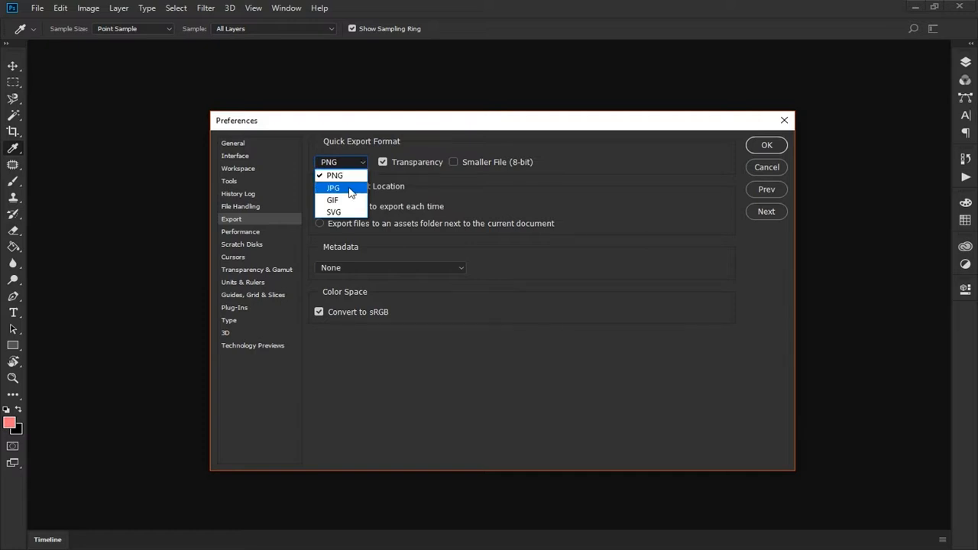
left_click(361, 167)
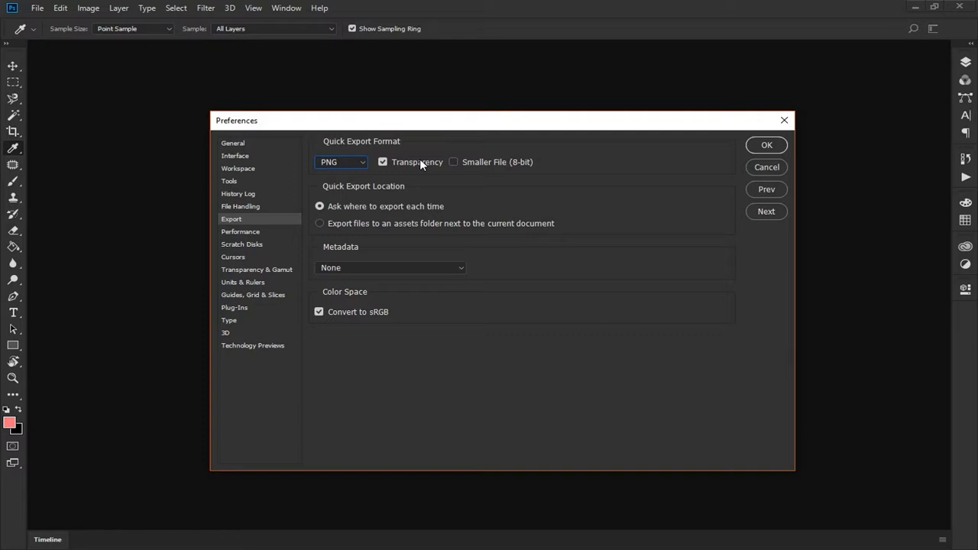
Examine the memory, graphics processor and cache settings under Performance, and the drives under Scratch Disks
left_click(253, 233)
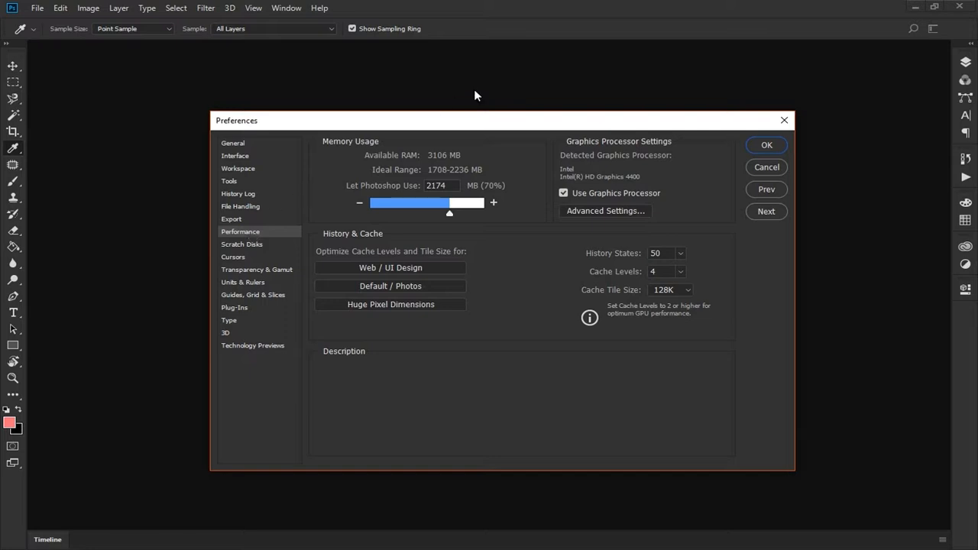
mouse_move(443, 157)
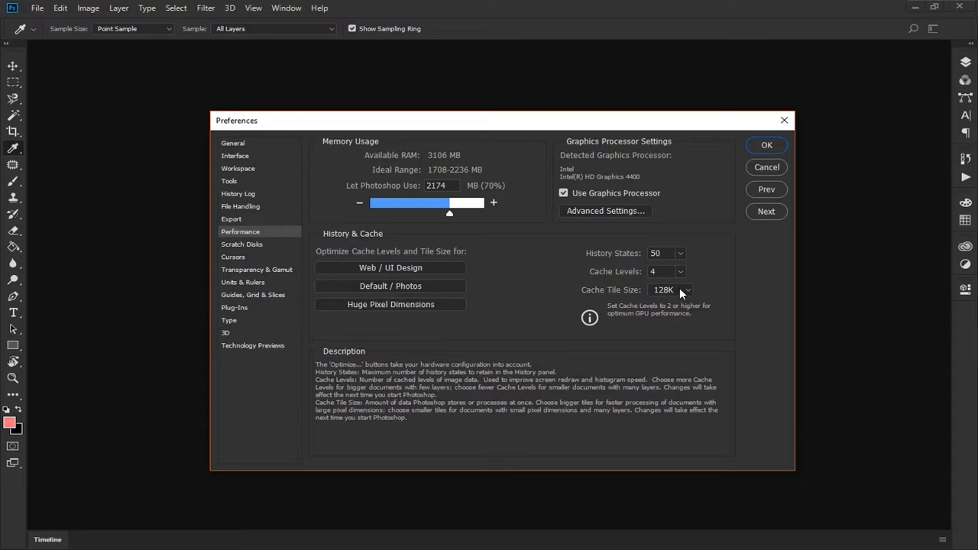
left_click(252, 244)
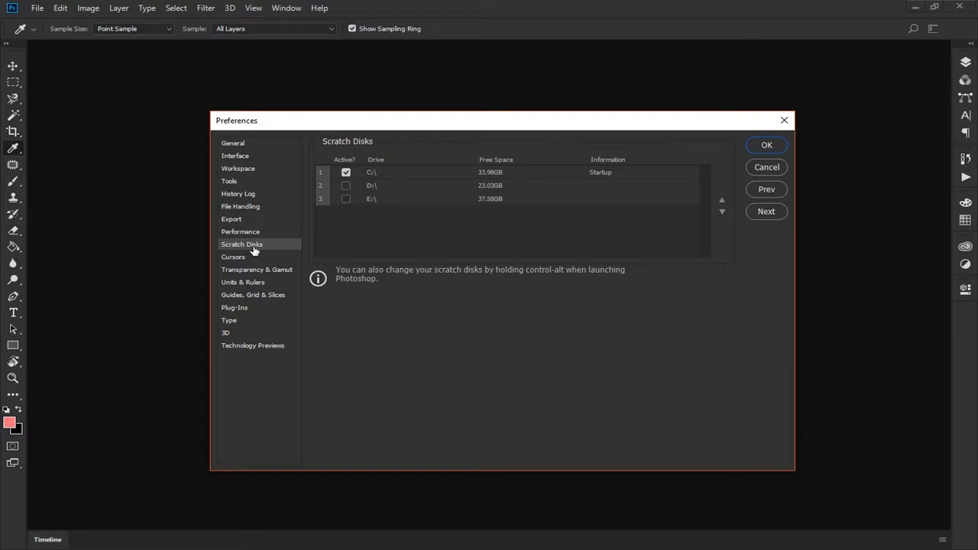
Try the Precise, Standard and Full Size Brush Tip painting cursors in the Cursors preferences and return to Normal Brush Tip
left_click(242, 260)
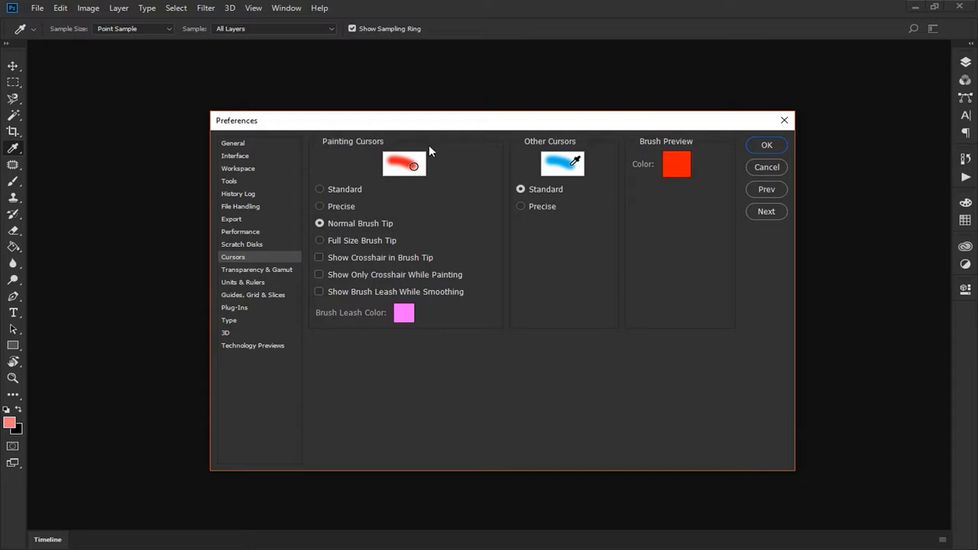
left_click(319, 207)
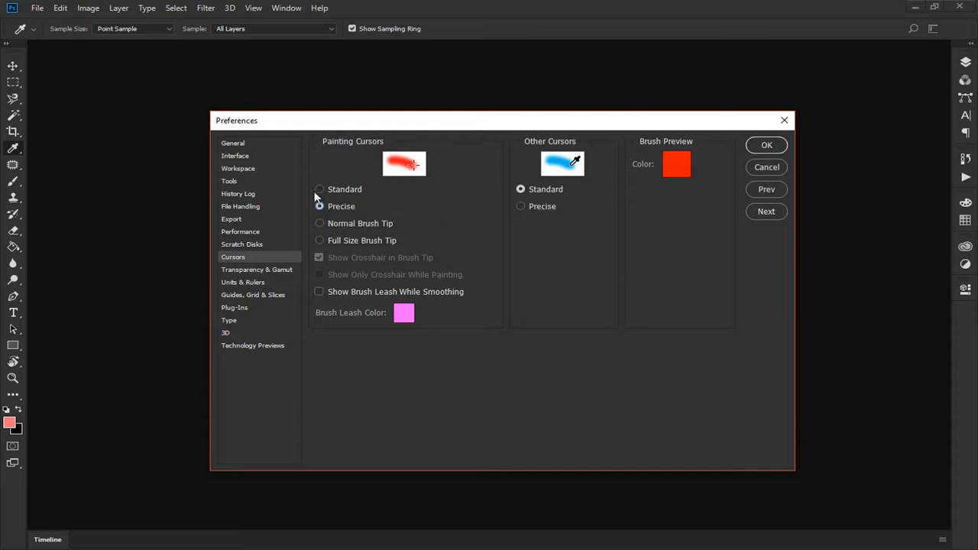
left_click(322, 190)
left_click(321, 205)
left_click(320, 223)
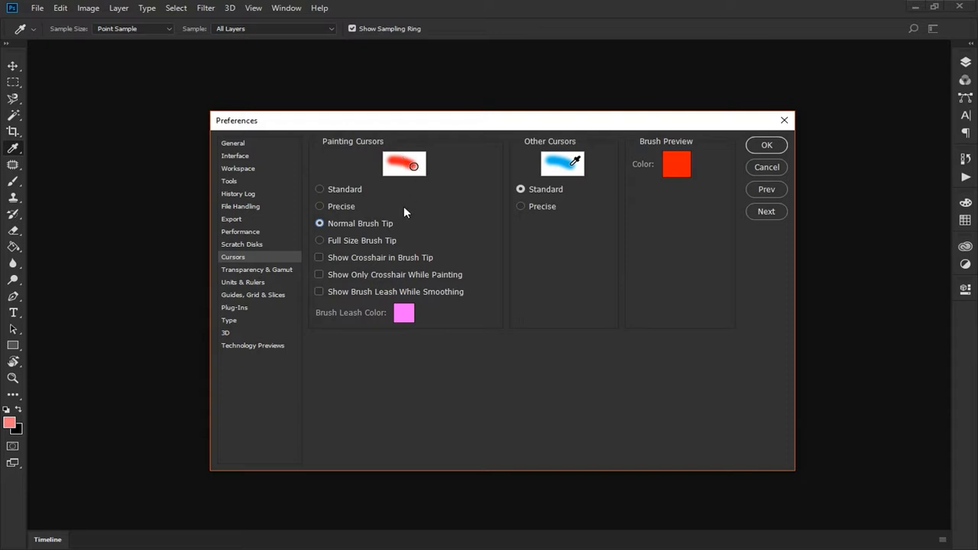
left_click(331, 243)
left_click(342, 223)
Try the brush-tip crosshair, brush leash and Precise other-cursor options, and restore the Standard setup without crosshair or leash
left_click(320, 258)
left_click(317, 293)
left_click(521, 208)
left_click(577, 167)
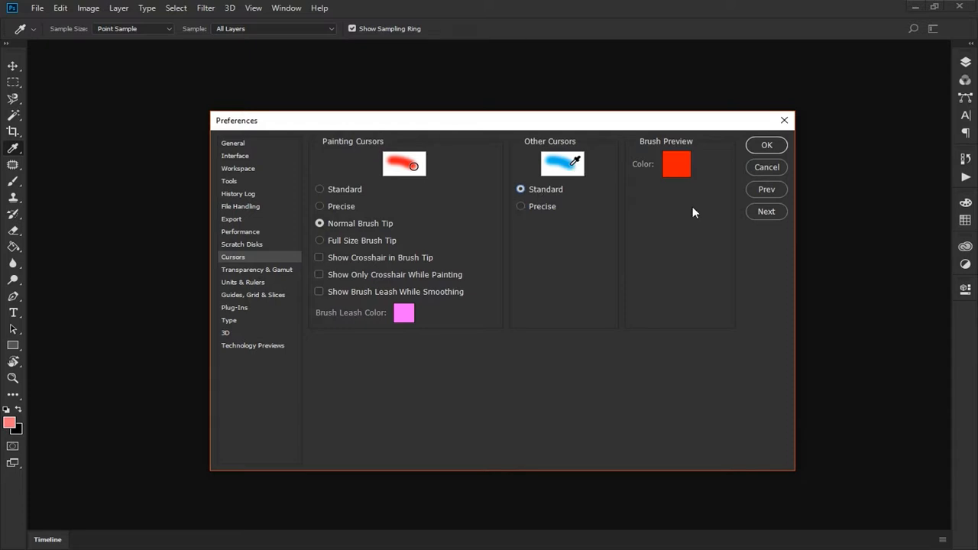
Review the Transparency & Gamut preferences and the available transparency grid sizes
left_click(265, 270)
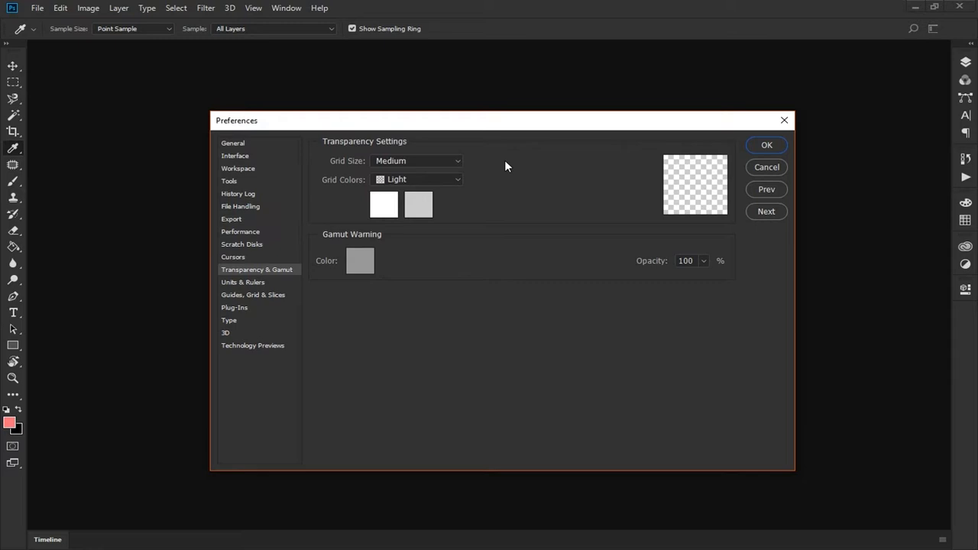
left_click(451, 162)
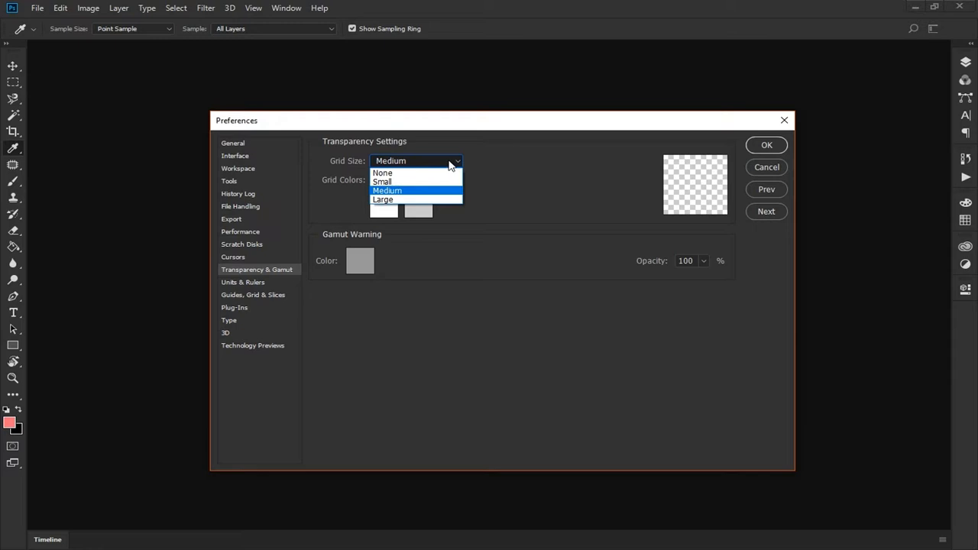
left_click(473, 192)
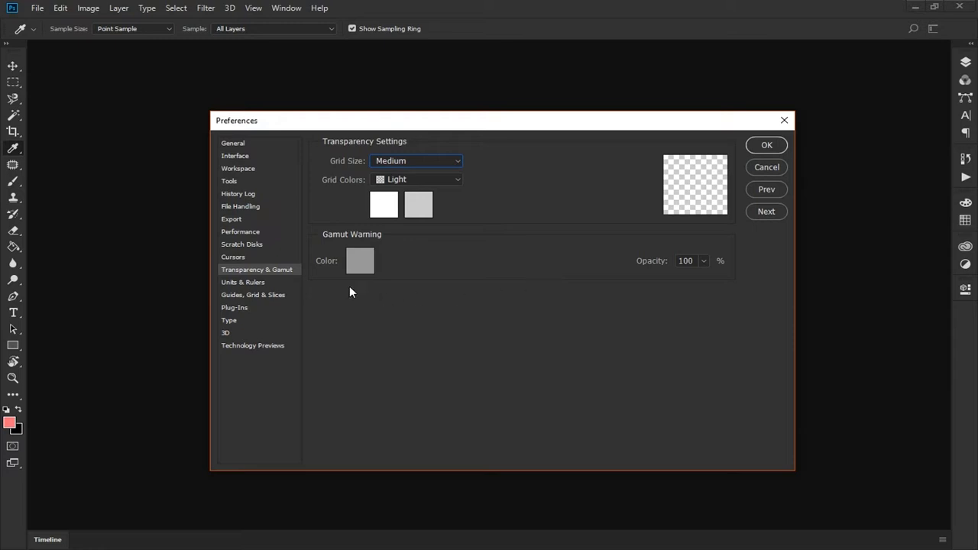
Review the Units & Rulers preferences: the available ruler and type units and the print and screen preset resolutions
left_click(260, 284)
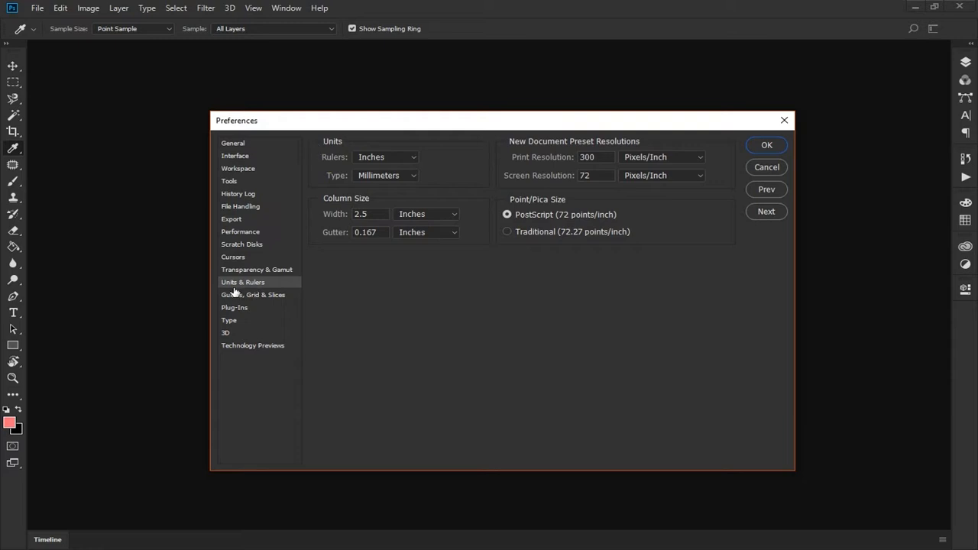
left_click(413, 158)
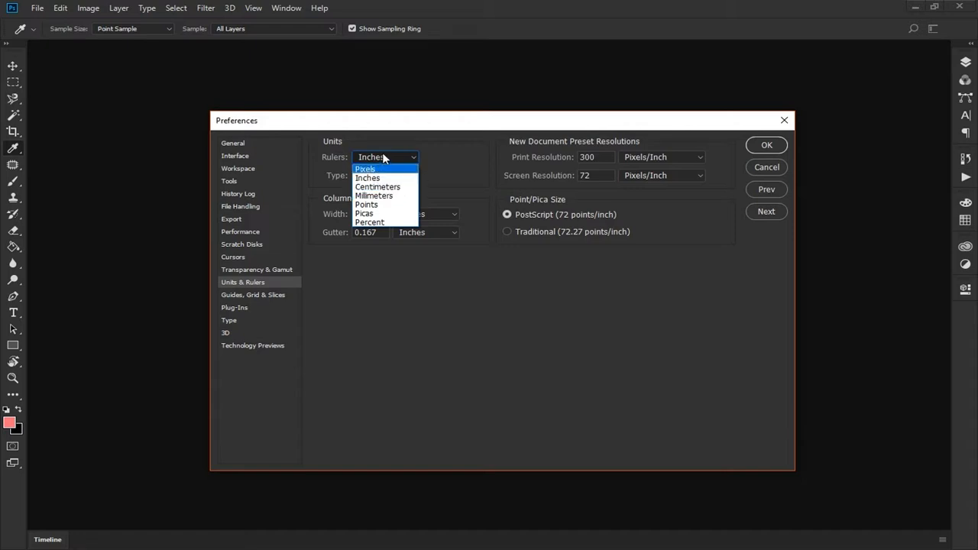
left_click(383, 158)
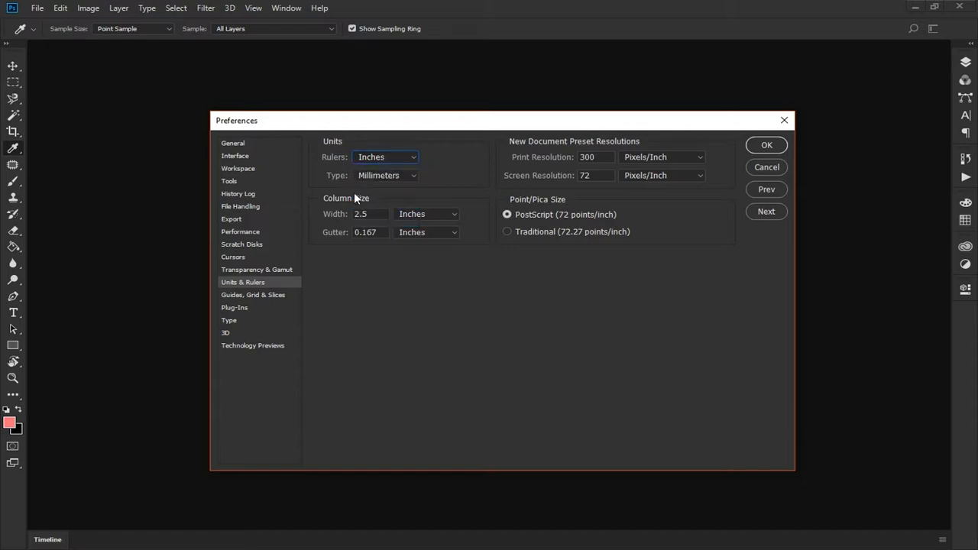
left_click(405, 177)
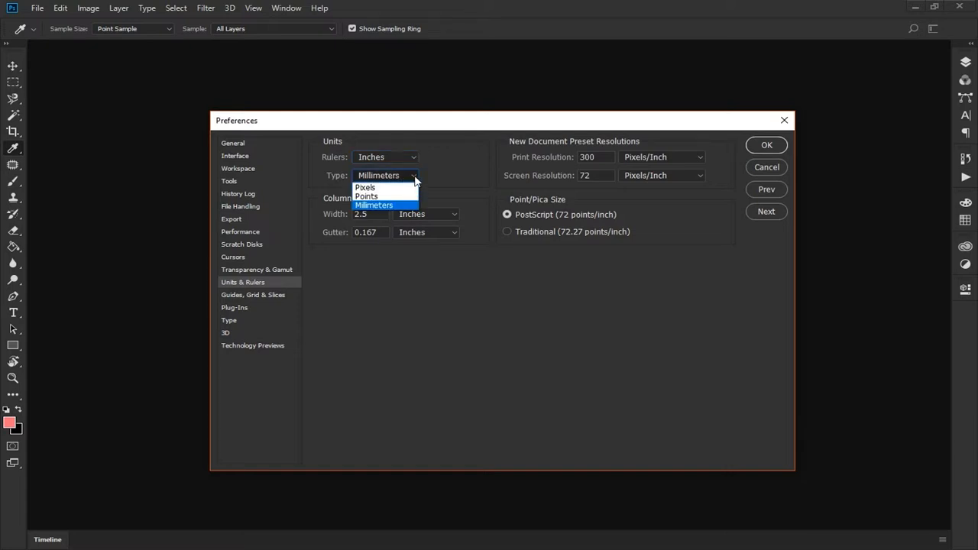
left_click(578, 156)
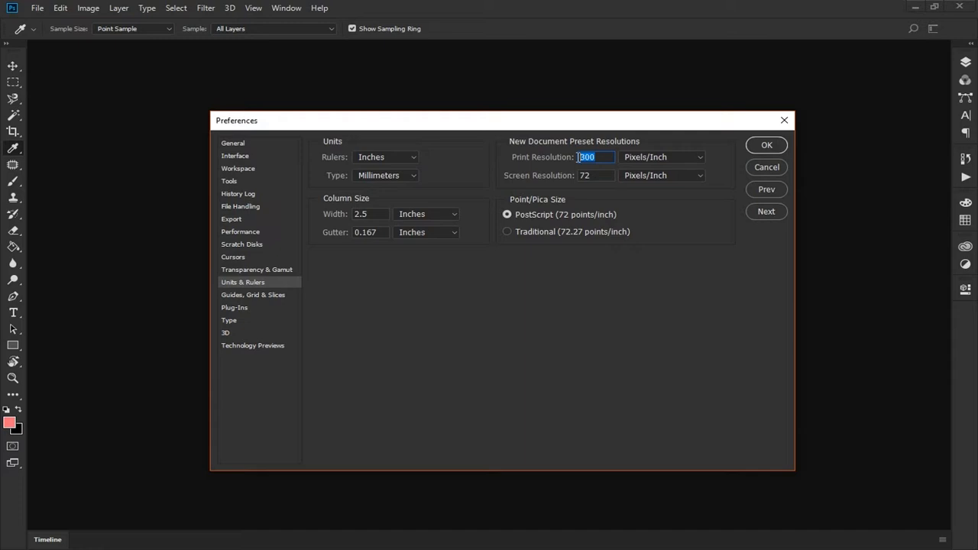
left_click(599, 175)
Review the Guides, Grid & Slices preferences and the line styles available for canvas guides
left_click(240, 295)
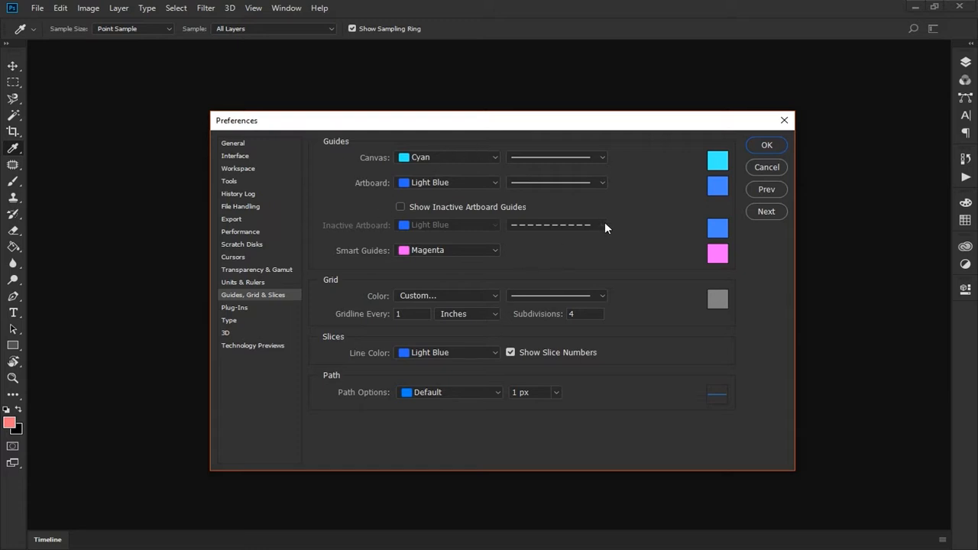
left_click(603, 157)
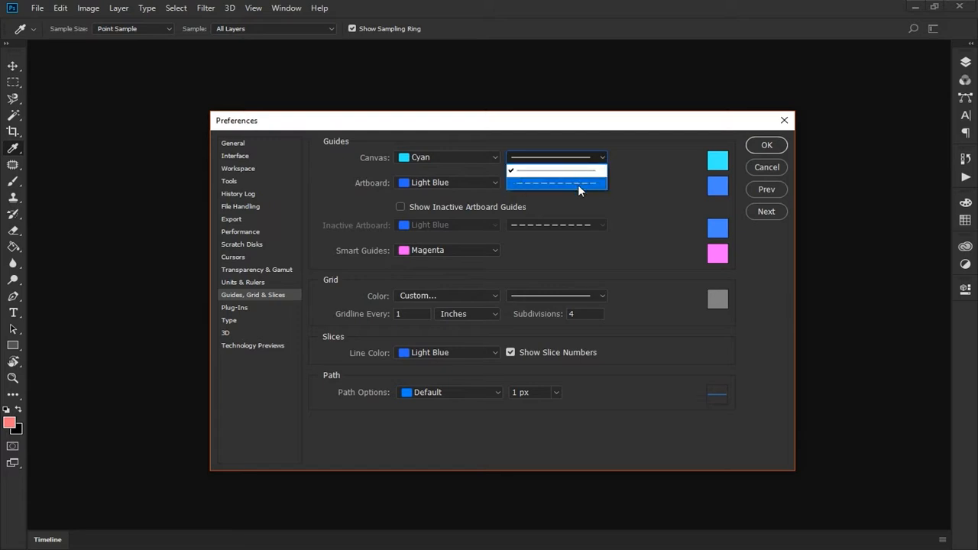
left_click(612, 167)
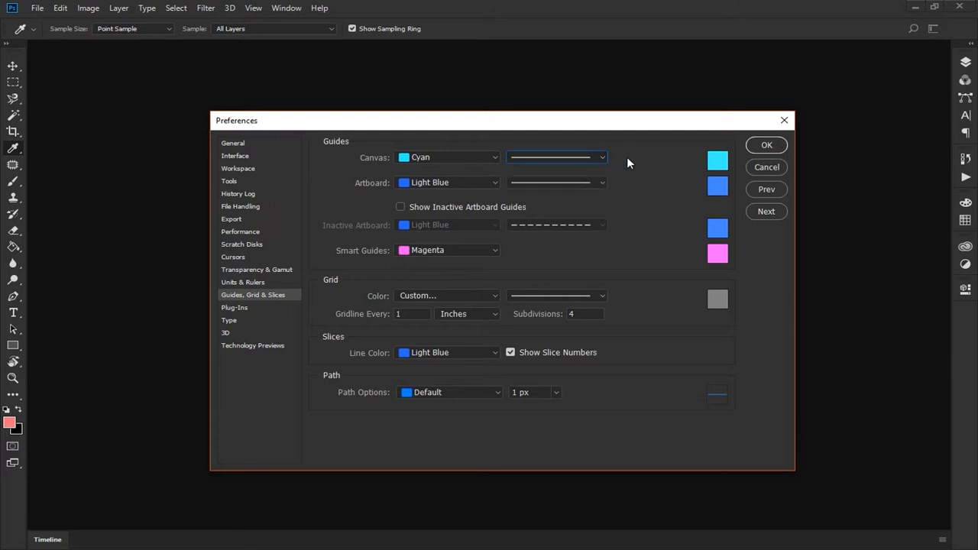
Set the canvas guides' color to Custom and accept the offered cyan 4affff
left_click(490, 159)
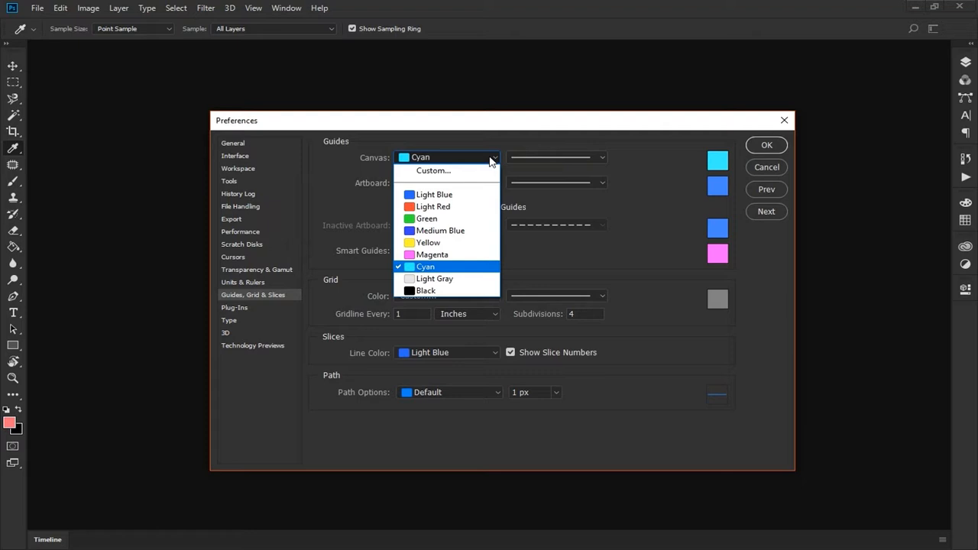
left_click(439, 171)
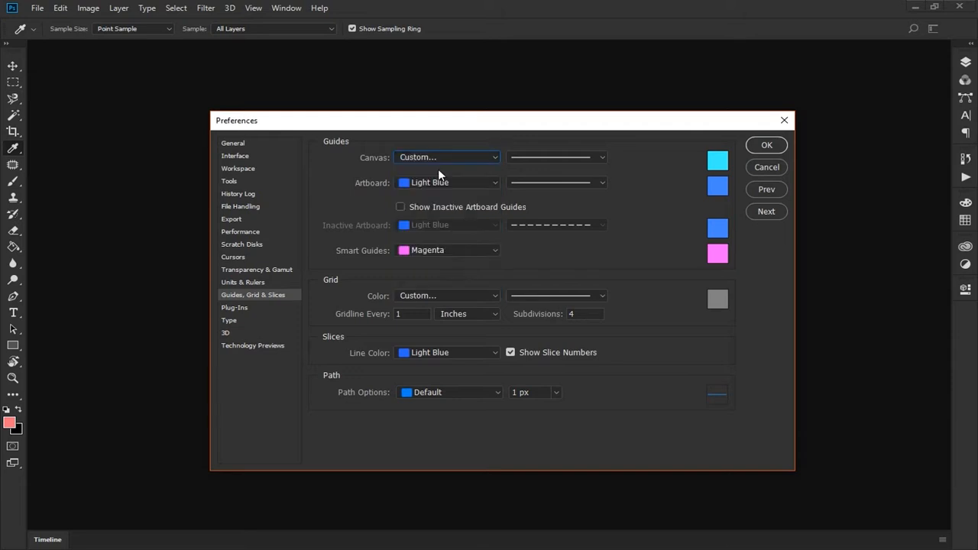
left_click_drag(717, 321, 654, 226)
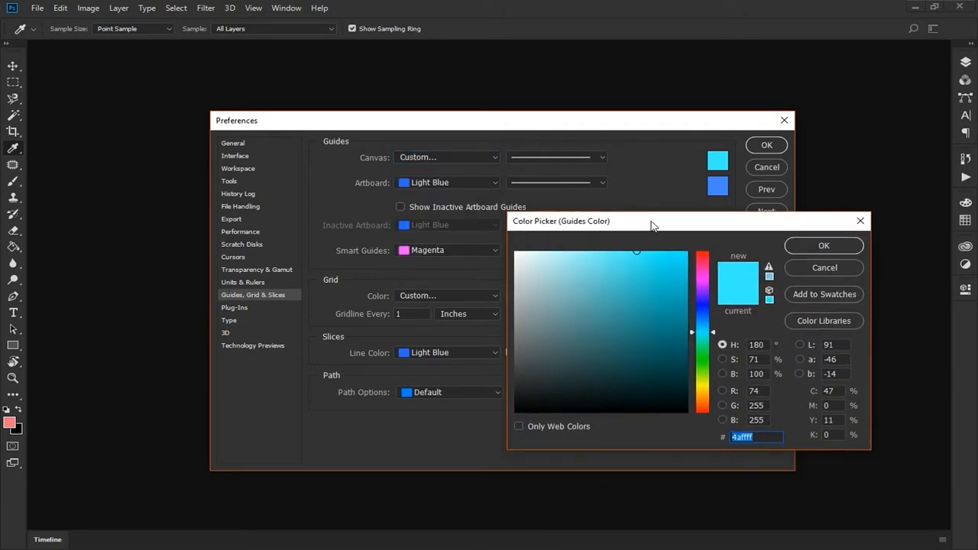
left_click(824, 246)
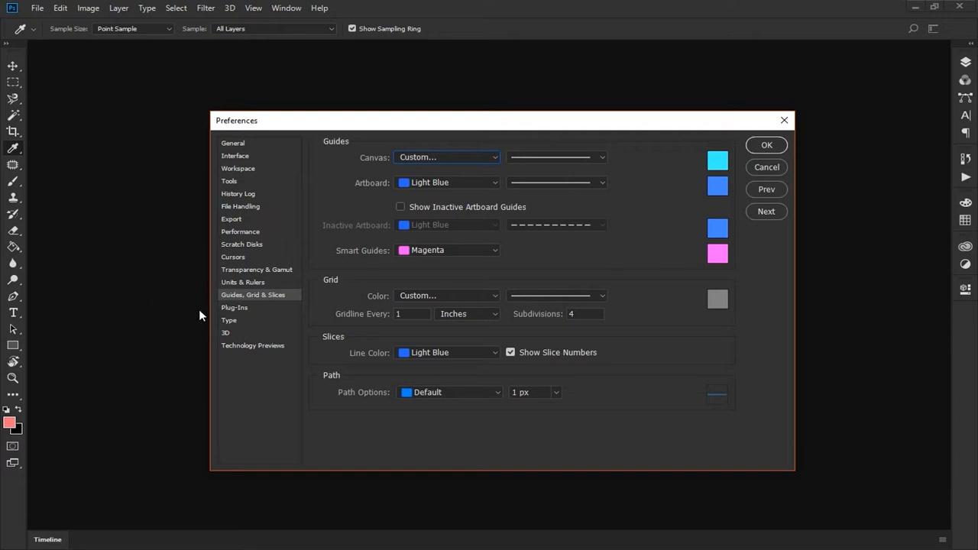
Review the Plug-Ins and Type preferences and accept the preference settings
left_click(243, 308)
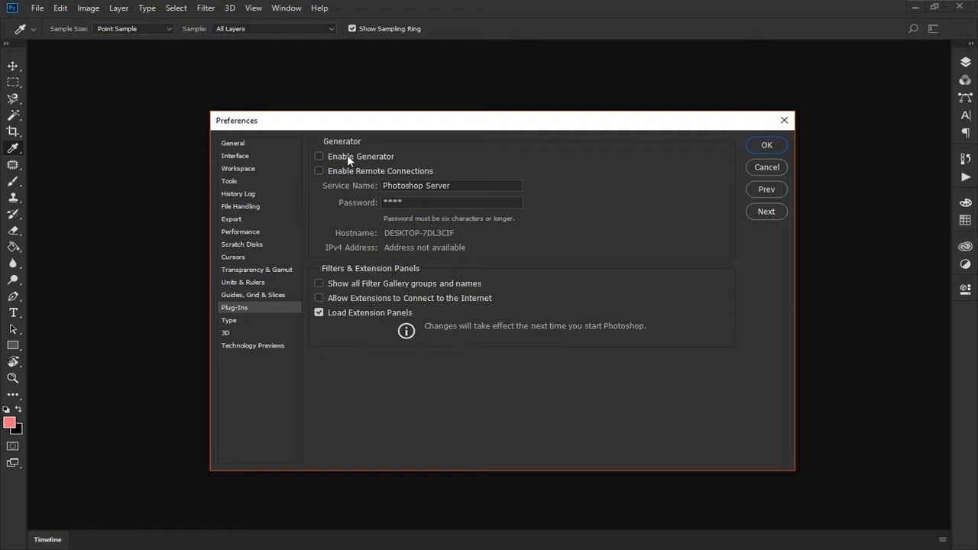
left_click(239, 325)
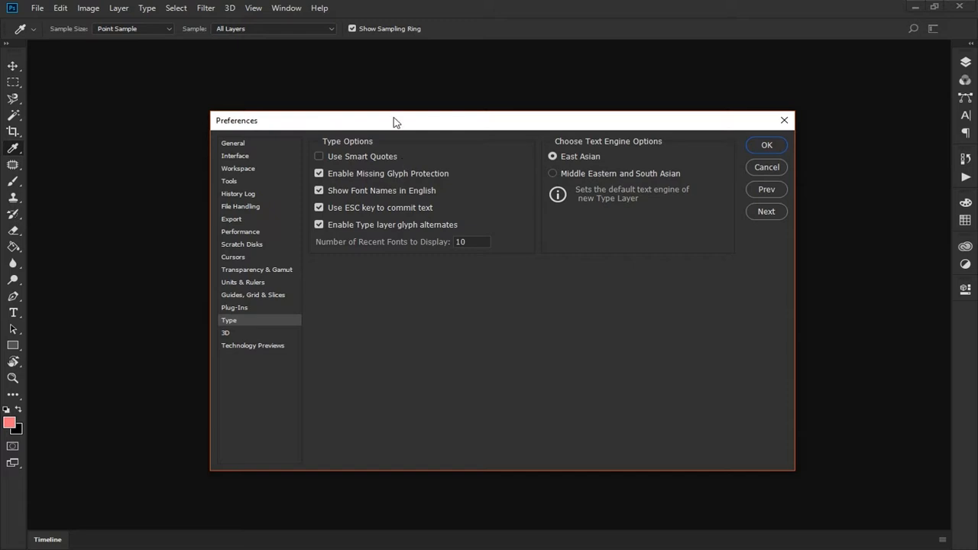
key("Return")
Bring up Untitled-1.psd, maximize its window and show it in full-screen mode with the menu bar, with the Move tool active
key("v")
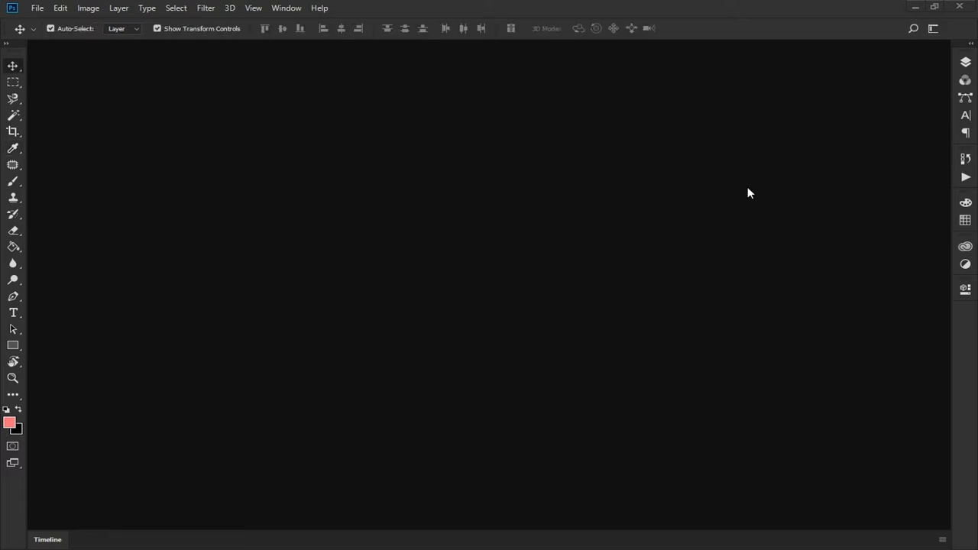
mouse_move(280, 547)
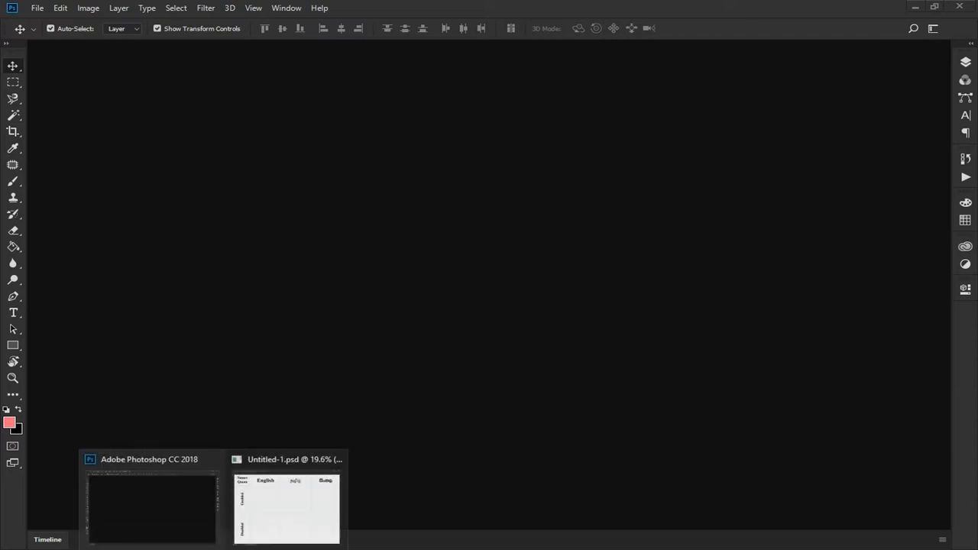
left_click(288, 514)
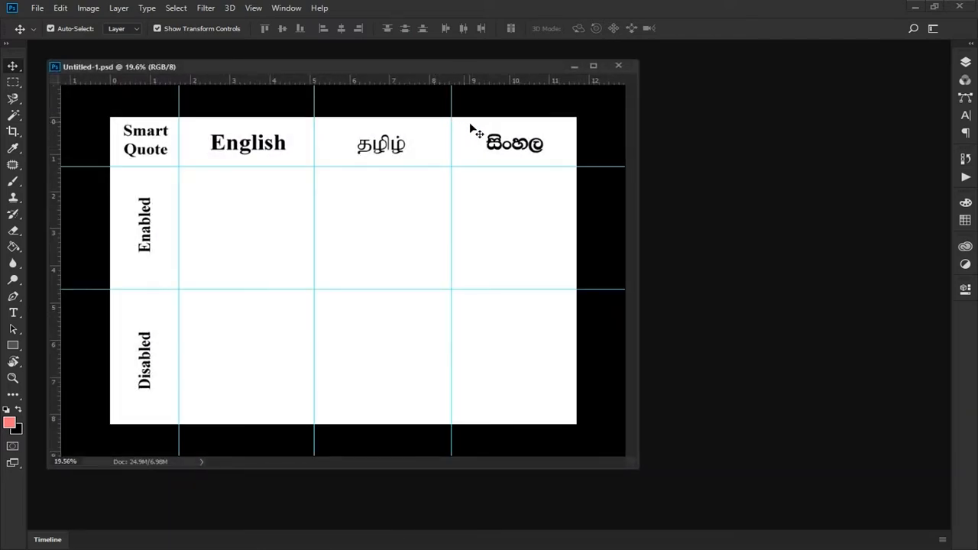
key("ctrl+0")
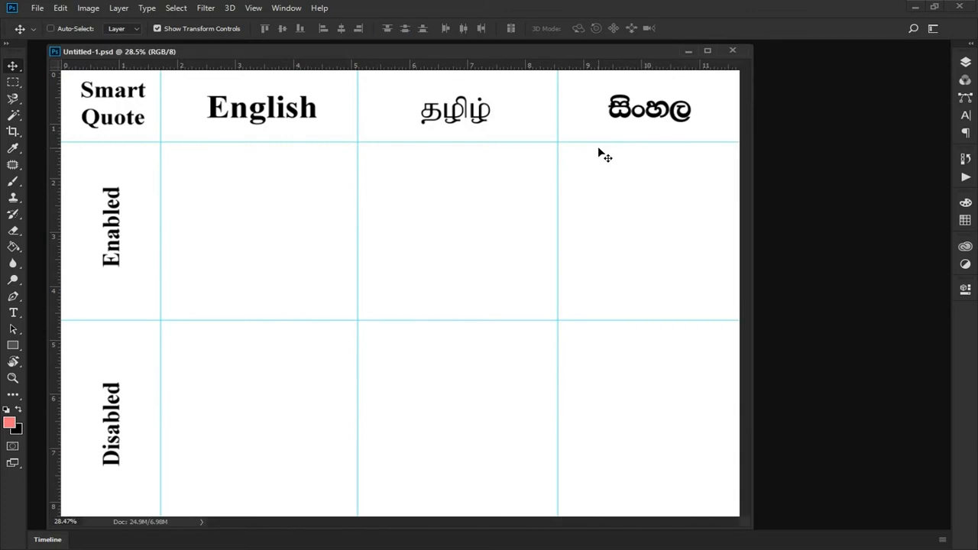
left_click(706, 54)
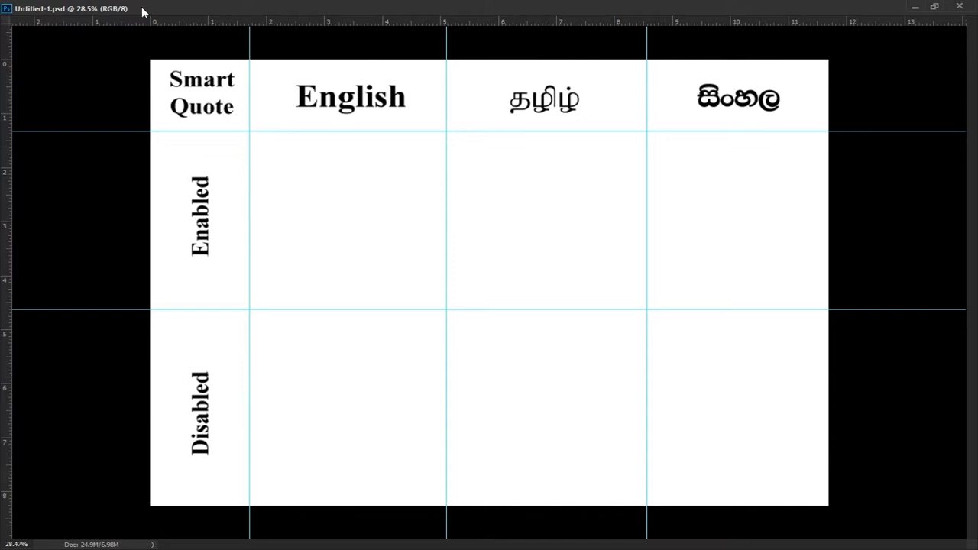
key("f")
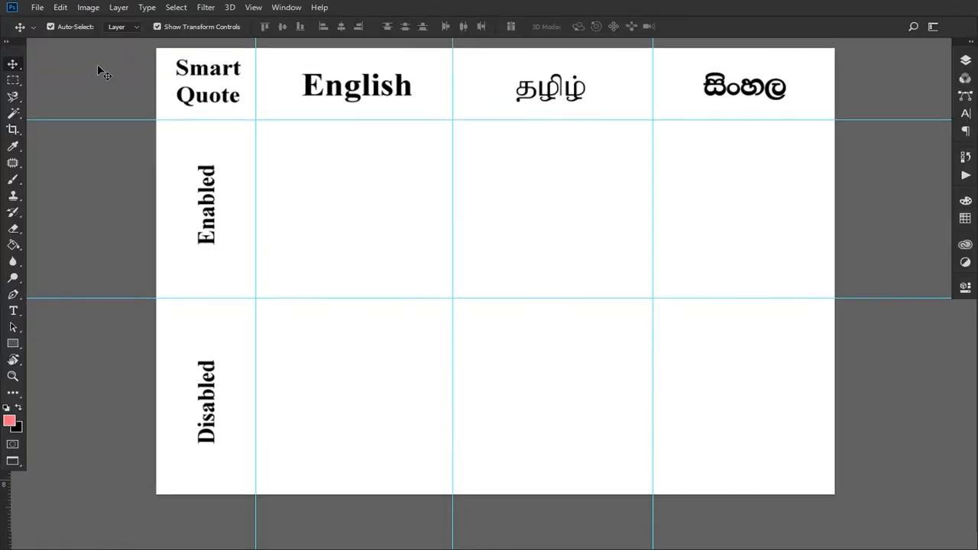
key("ctrl+plus")
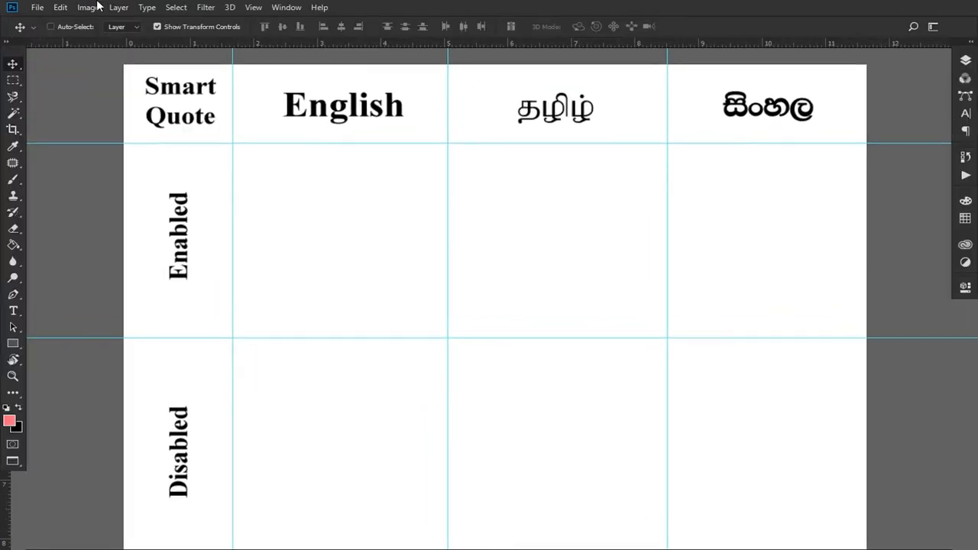
Enable Use Smart Quotes in the Type preferences and apply the change
left_click(87, 8)
mouse_move(60, 7)
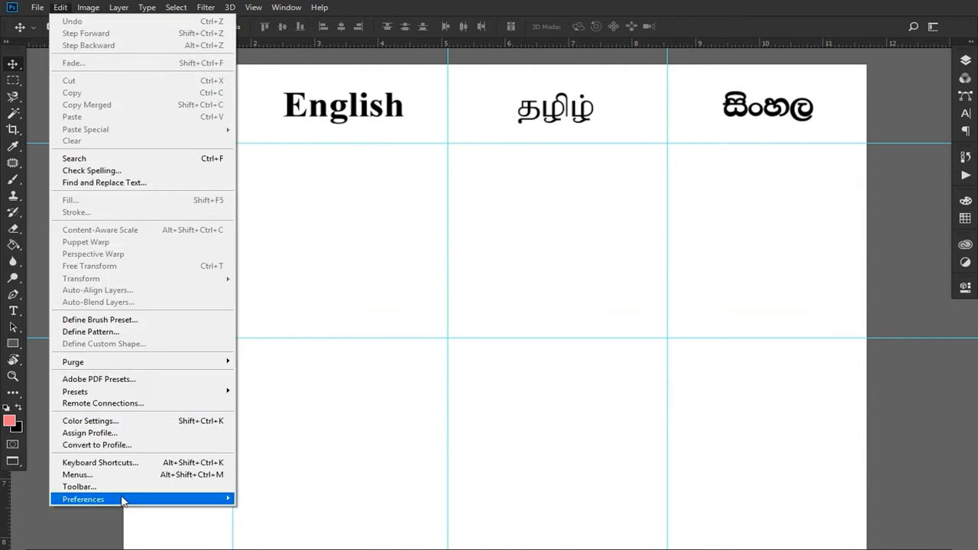
mouse_move(123, 499)
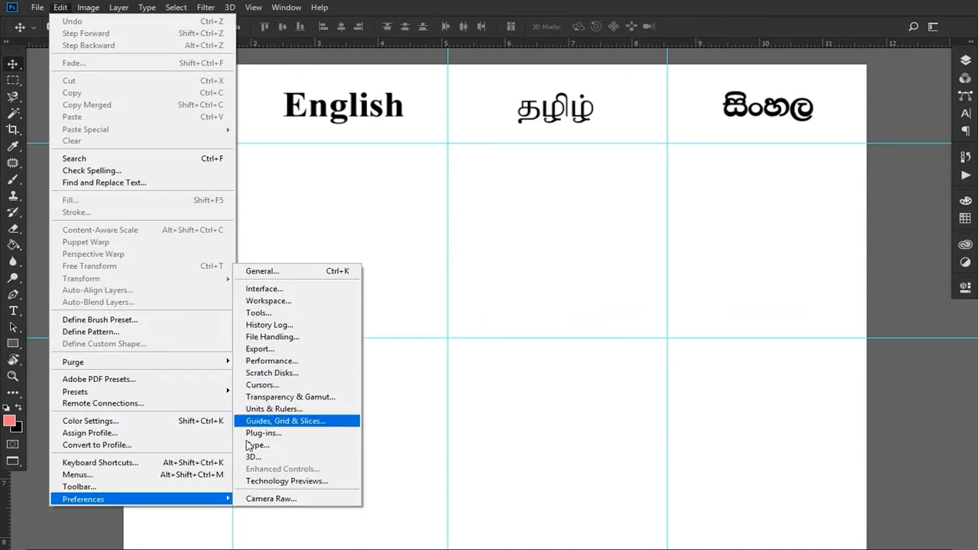
mouse_move(225, 499)
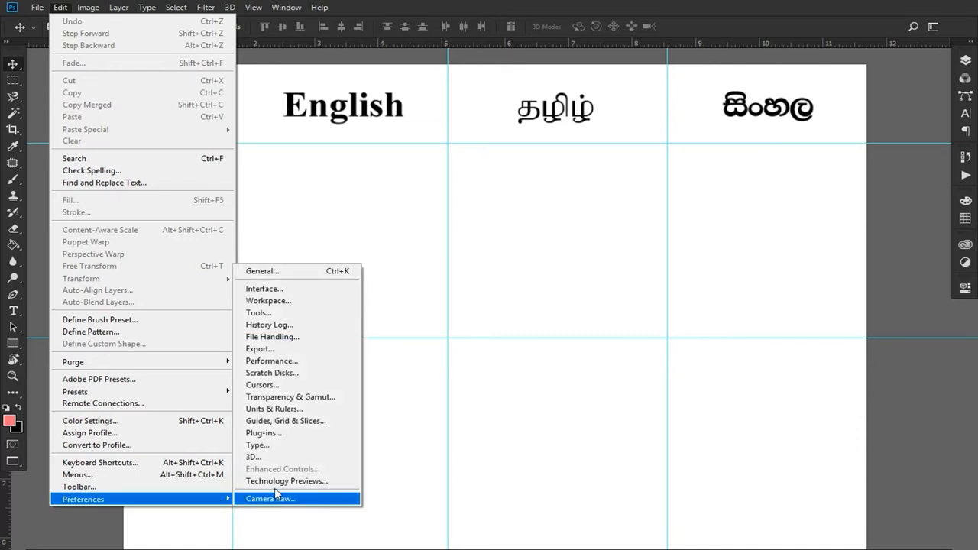
left_click(271, 445)
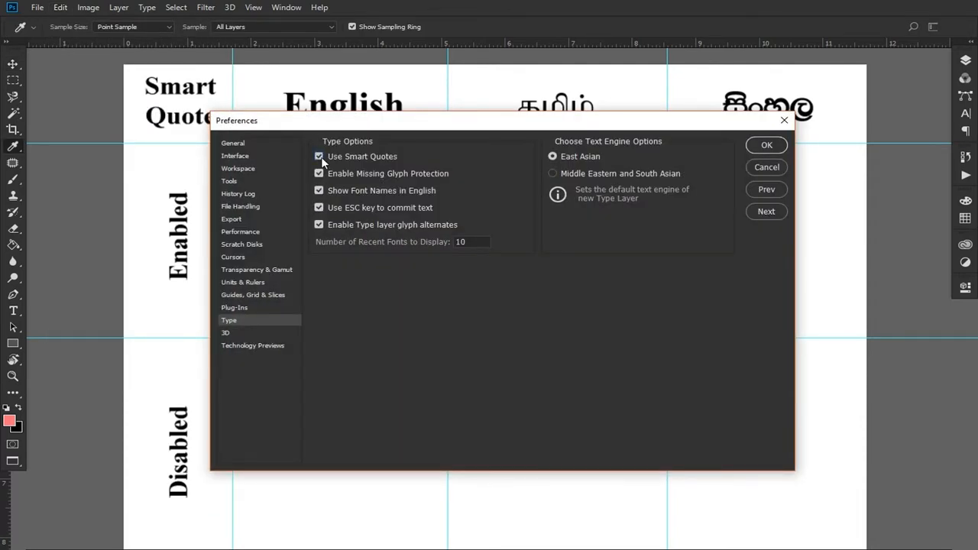
left_click(766, 145)
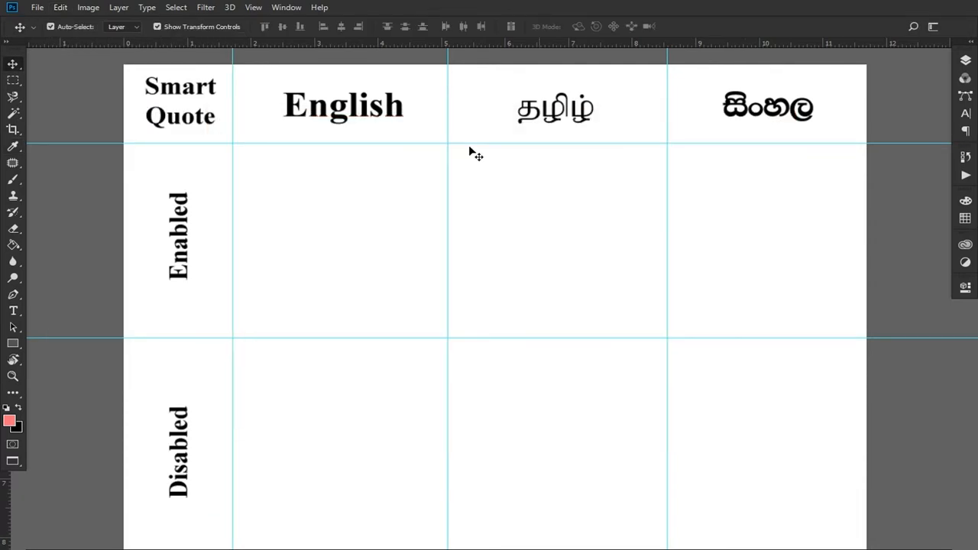
Copy the English, Tamil and Sinhala headings together straight down into the Enabled row
left_click(393, 110)
left_click_drag(393, 110, 390, 198)
key("ctrl+z")
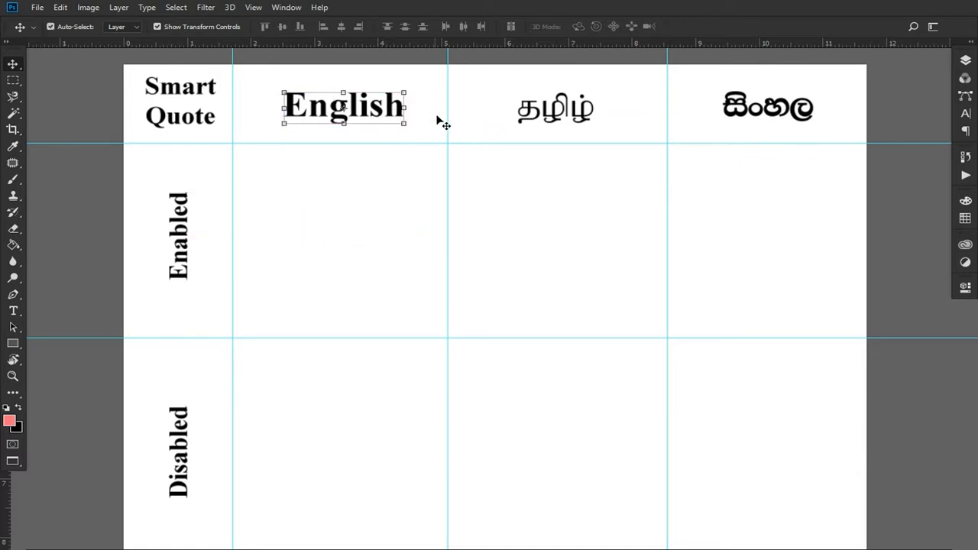
left_click(540, 113, "shift")
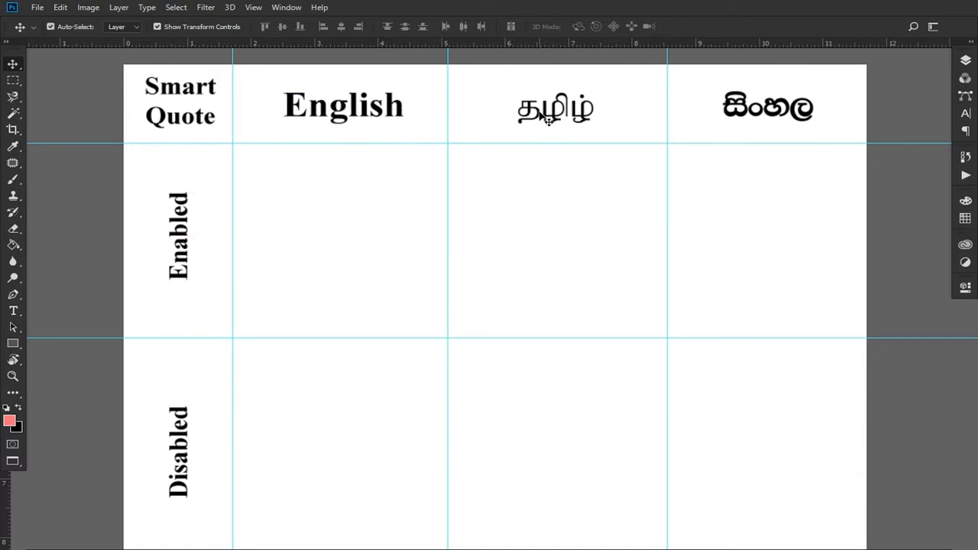
left_click(756, 114, "shift")
left_click_drag(746, 122, 743, 237)
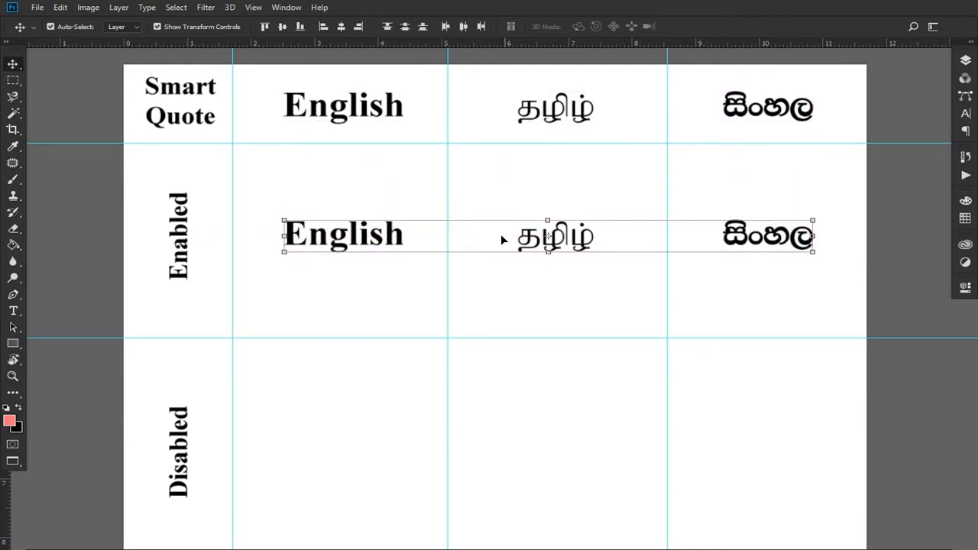
Enclose the word English in the Enabled row in single quotation marks
left_click(382, 258)
left_click(372, 246)
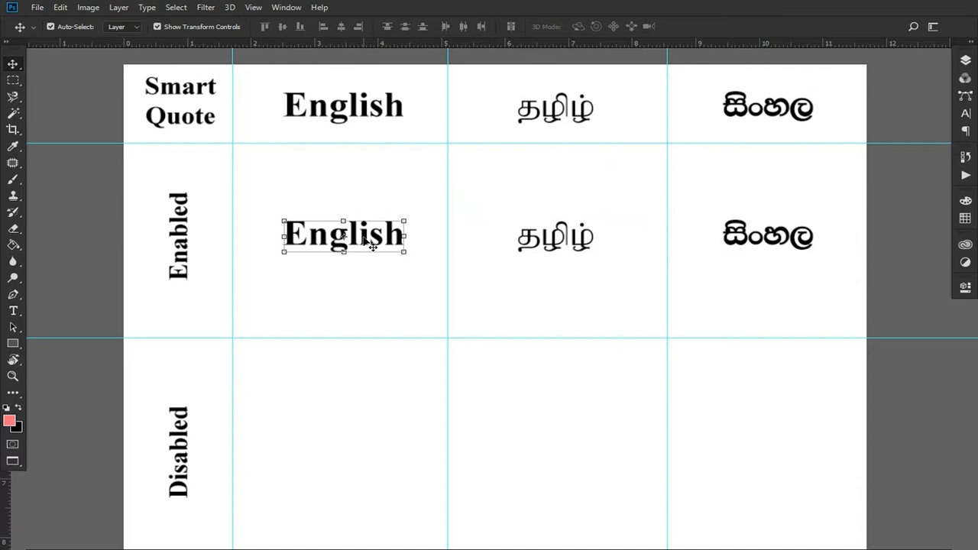
left_click(364, 239)
key("t")
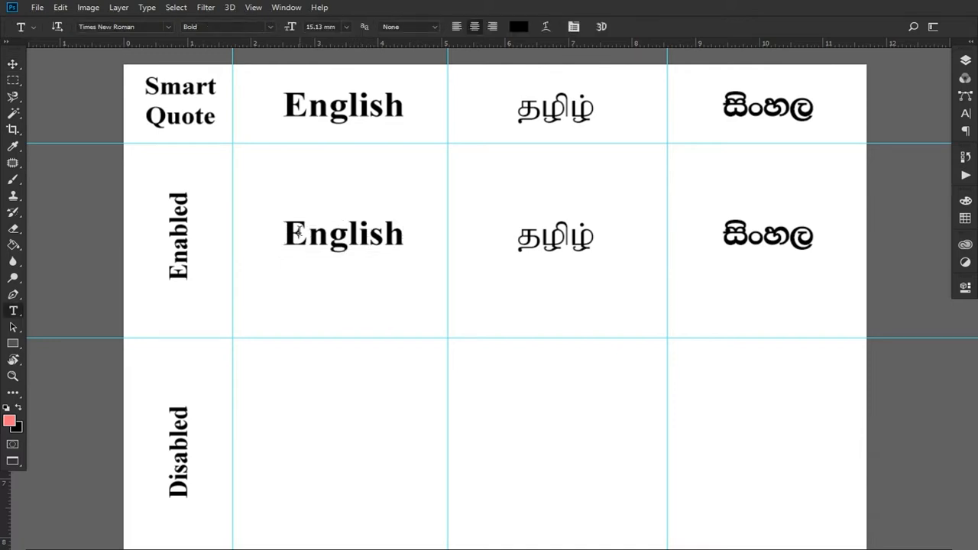
left_click(294, 232)
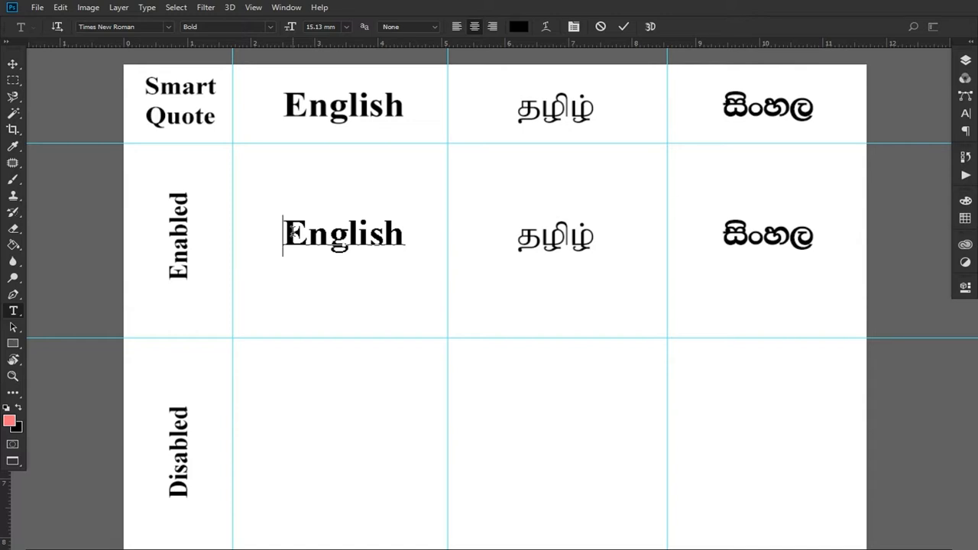
type("'")
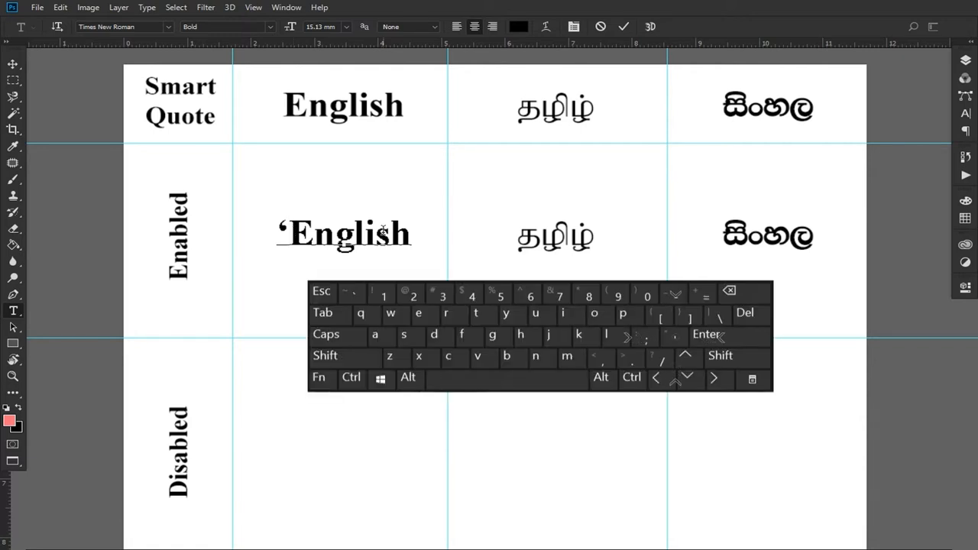
left_click(406, 234)
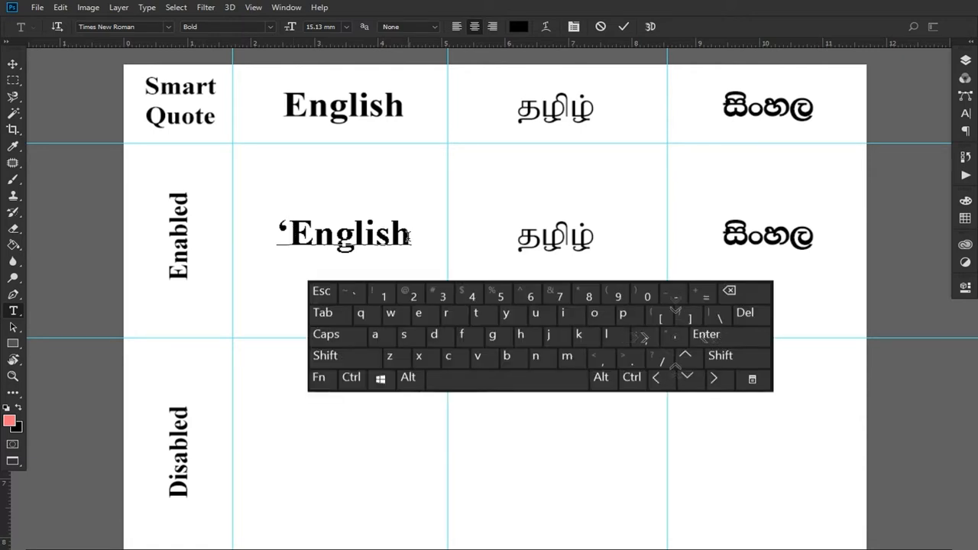
type("'")
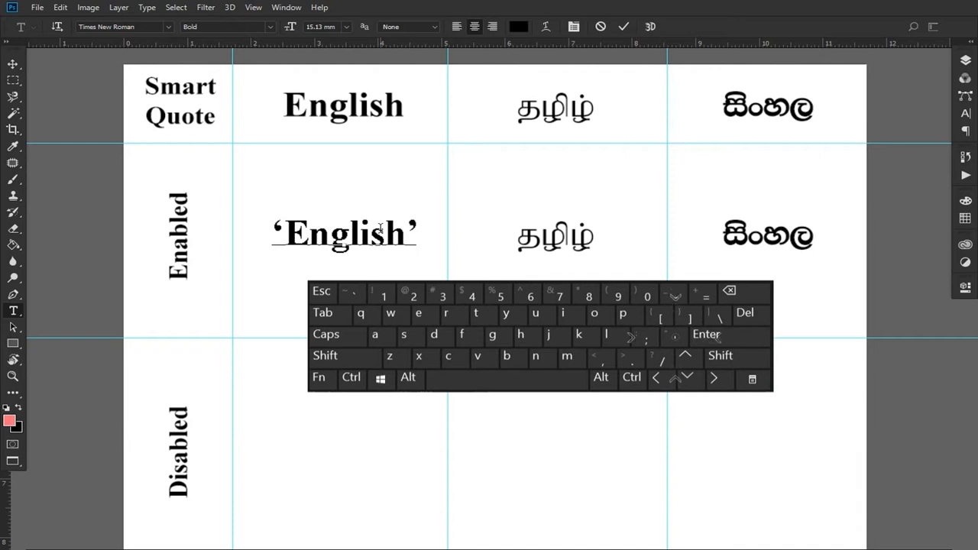
Try adding double quotation marks after the closing single quote of English in the Enabled row
type("\"\"\"")
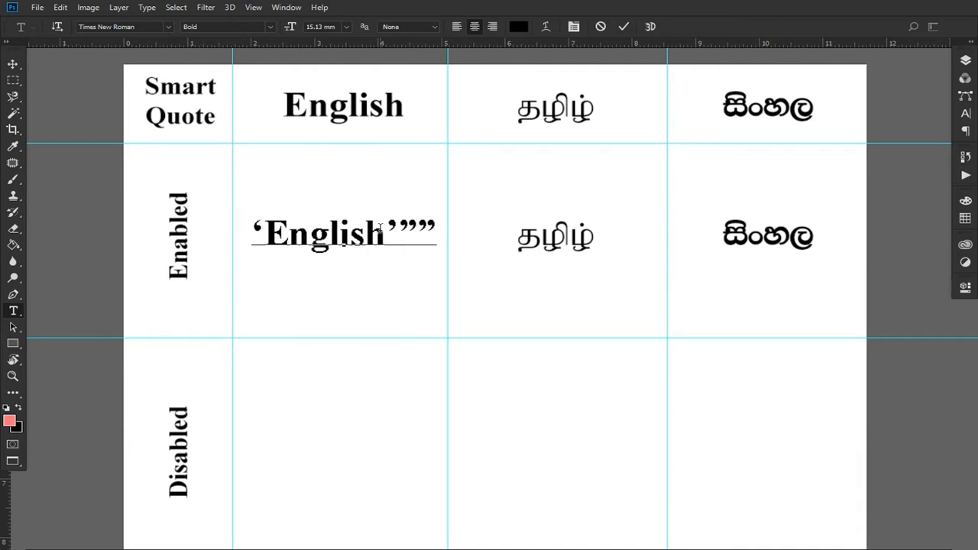
key("BackSpace")
key("BackSpace")
key("BackSpace")
type("\"\"")
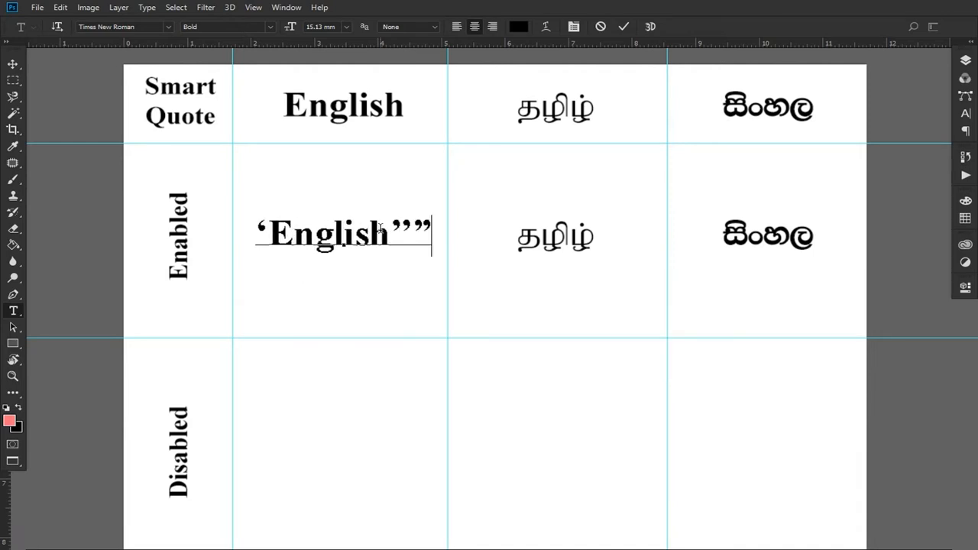
key("BackSpace")
key("BackSpace")
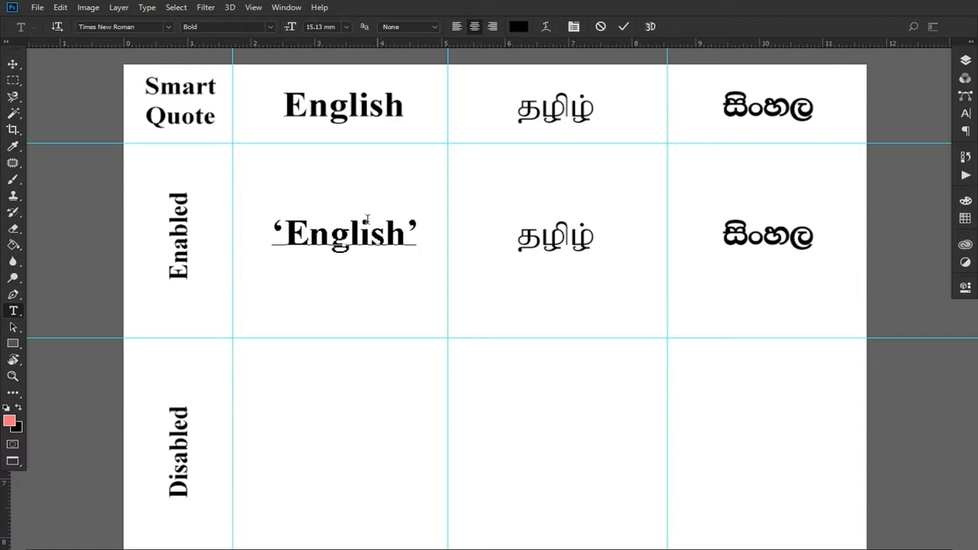
Try inserting double quotation marks between the opening single quote and English in the Enabled row
left_click_drag(272, 229, 285, 229)
left_click_drag(408, 223, 417, 225)
left_click(416, 226)
left_click(277, 224)
left_click_drag(279, 225, 291, 225)
left_click(283, 224)
type("\"\"\"")
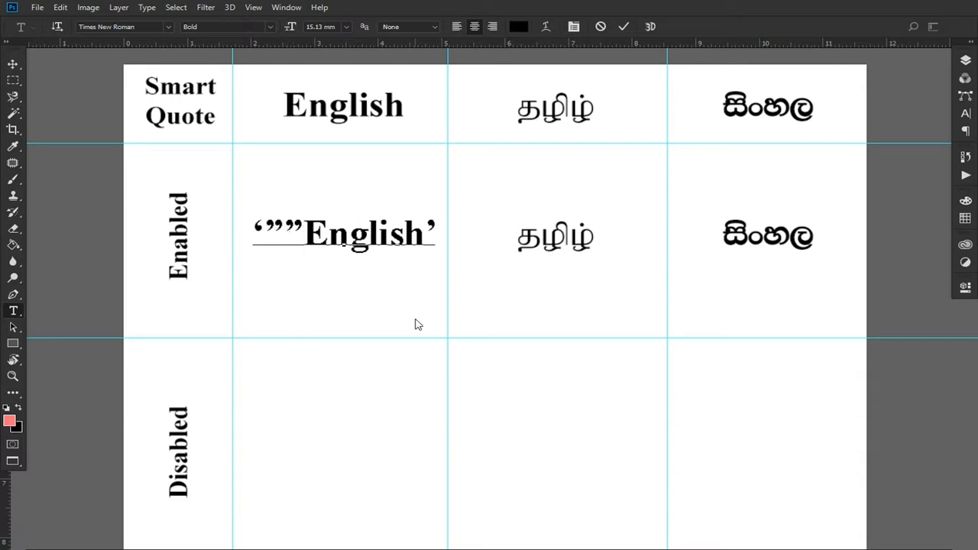
key("BackSpace")
key("BackSpace")
key("BackSpace")
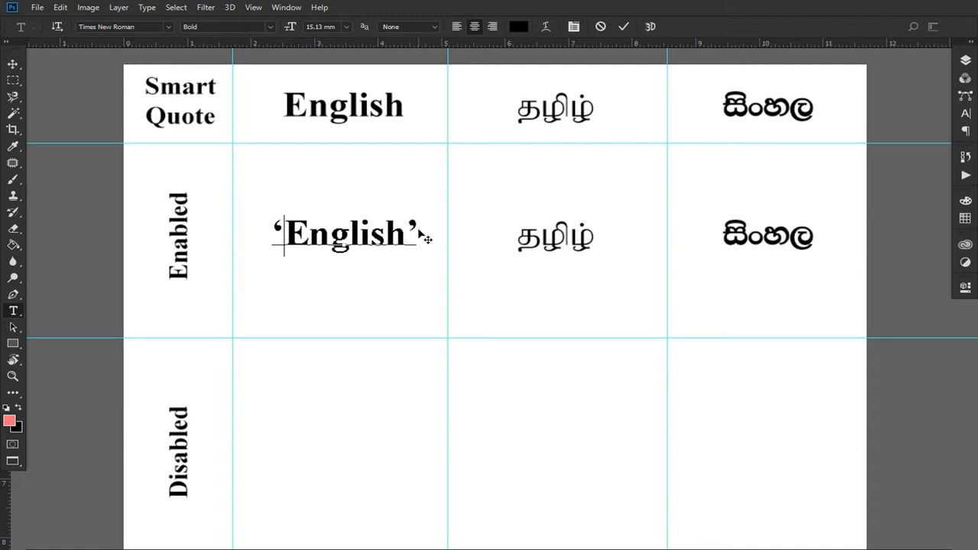
Delete the closing single quotation mark after English in the Enabled row, enter it again and commit the text
left_click_drag(275, 228, 285, 228)
left_click_drag(408, 227, 420, 227)
key("BackSpace")
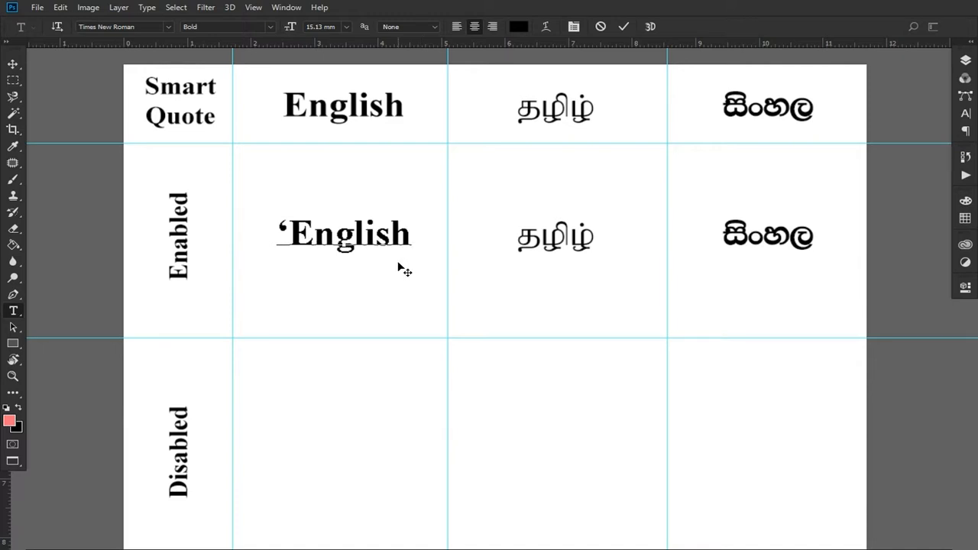
left_click(526, 257)
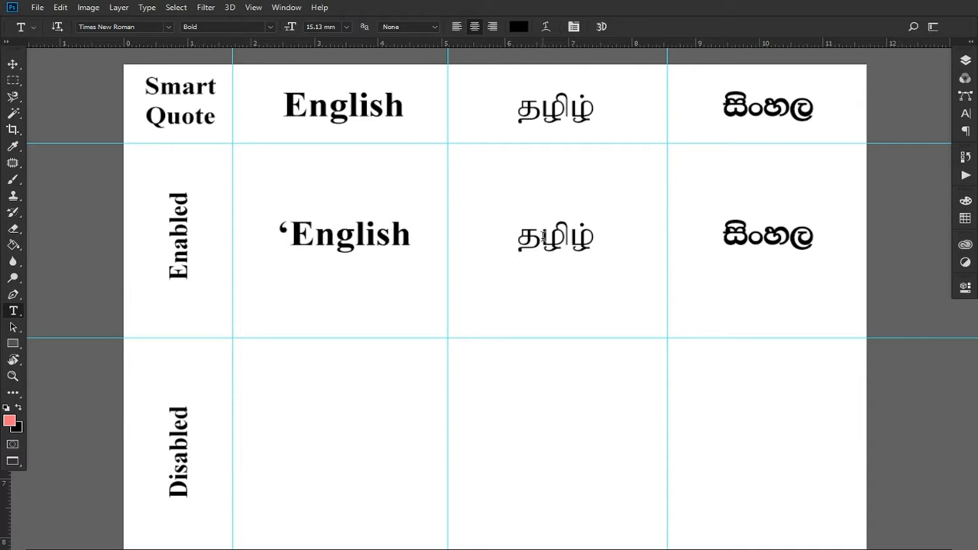
left_click(405, 232)
type("'")
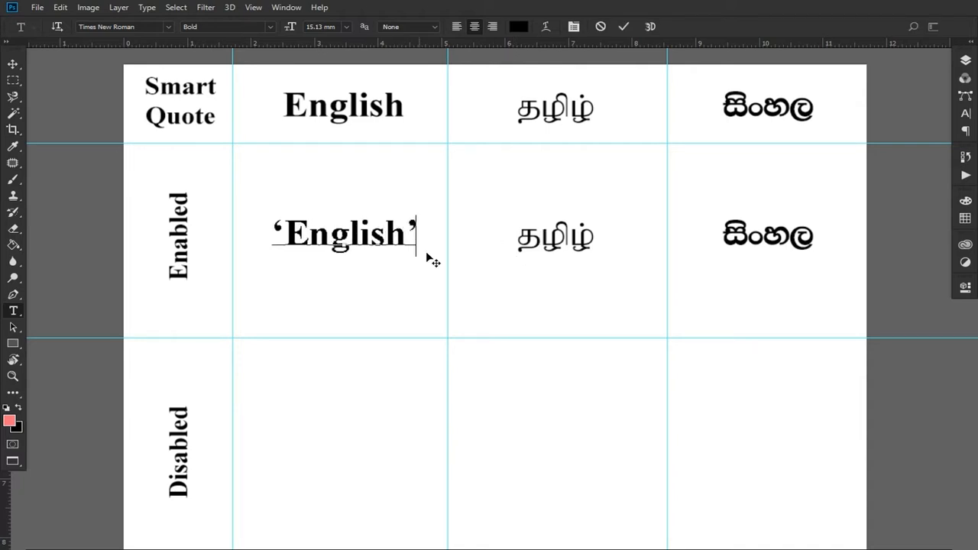
left_click(538, 242)
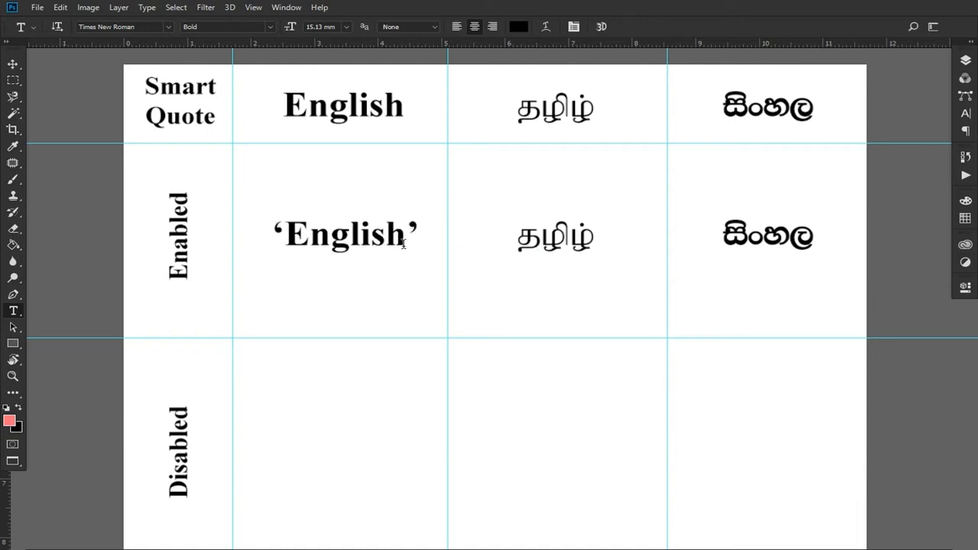
Enclose the Tamil word in the Enabled row in opening and closing double quotation marks
left_click(528, 237)
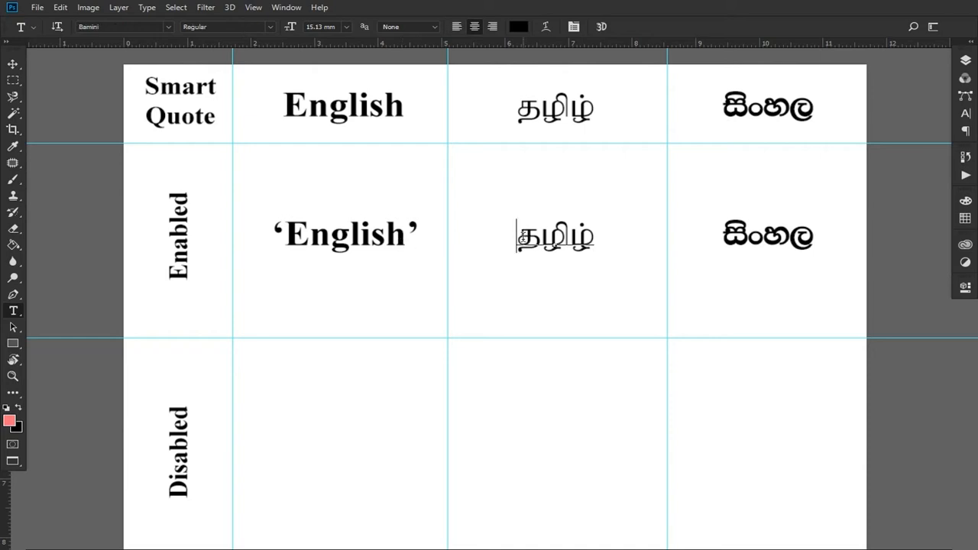
type("\"")
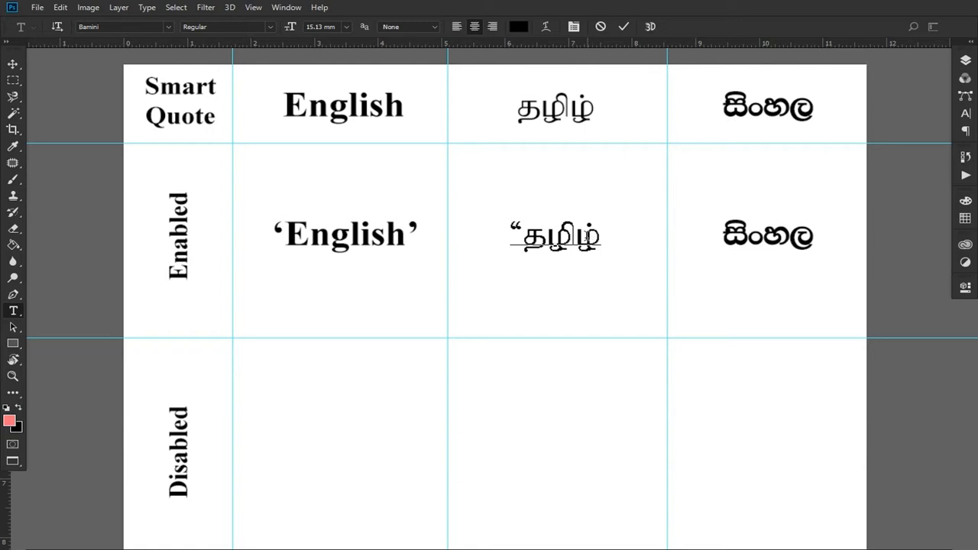
key("End")
type("\"")
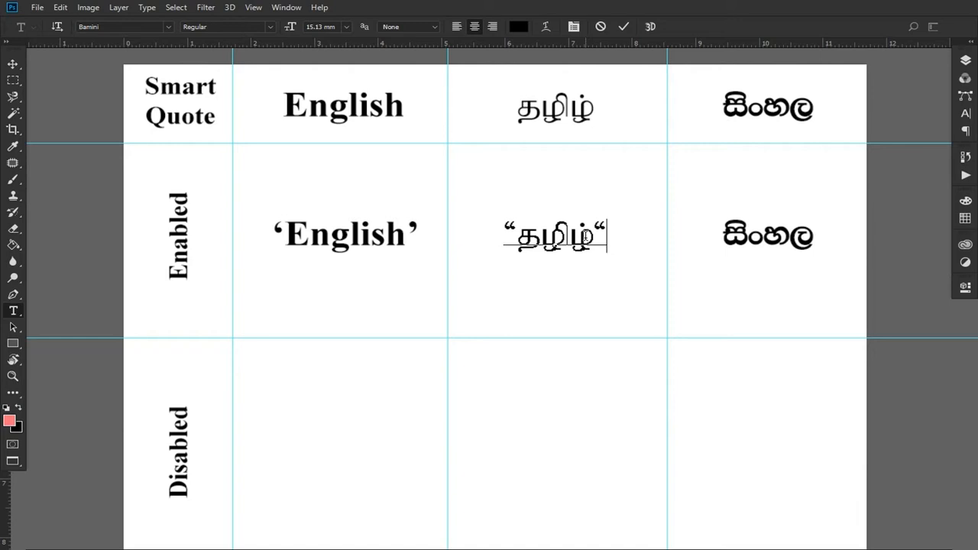
key("BackSpace")
type("\"")
Add a single quotation mark character before and after the Sinhala word in the Enabled row, and return to the Move tool
left_click(728, 237)
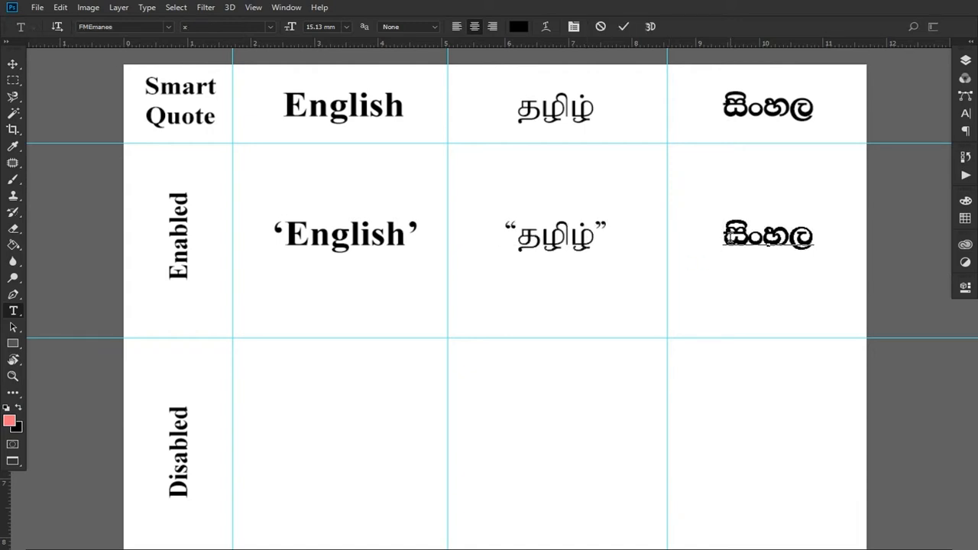
type("'")
left_click(807, 238)
type("'")
key("Home")
left_click(810, 221)
left_click(13, 64)
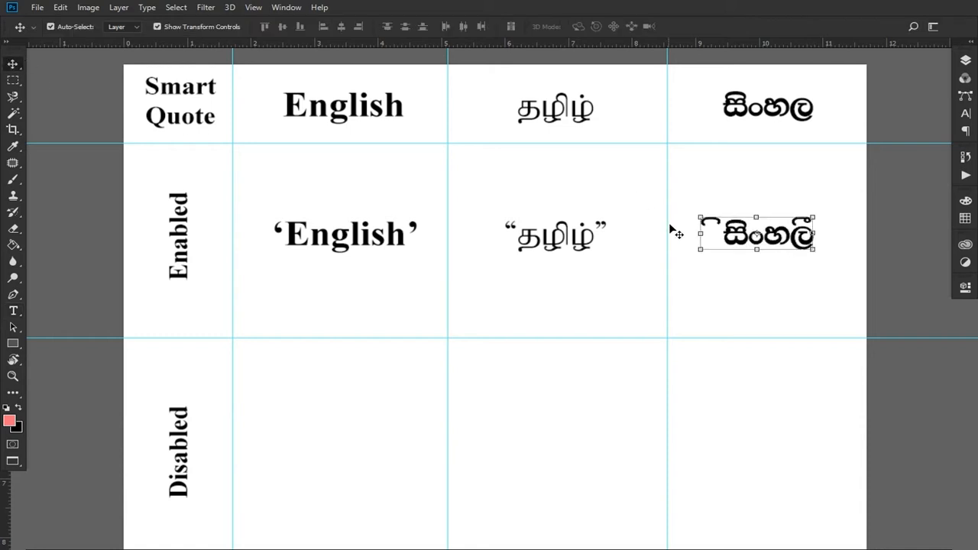
left_click(520, 243)
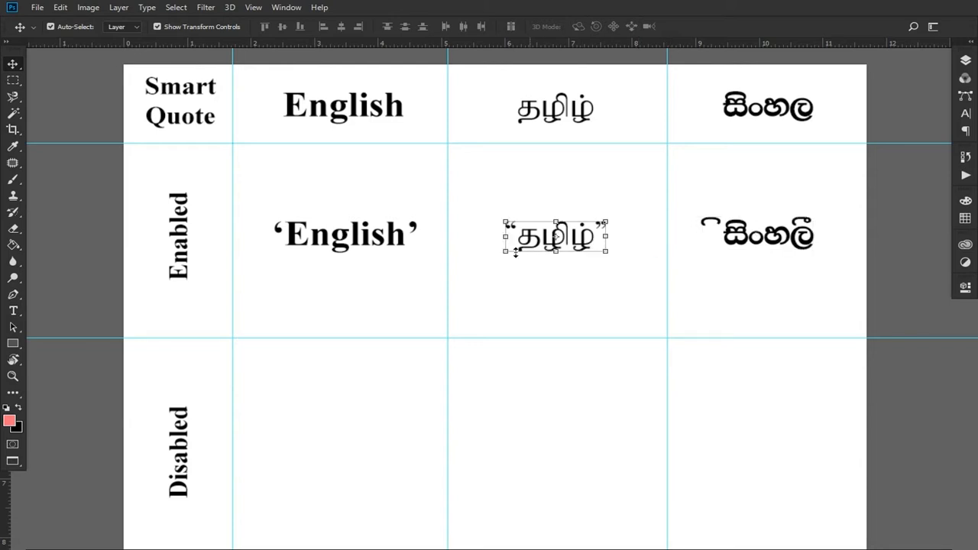
Disable Use Smart Quotes in the Type preferences, apply the change and return to the Move tool
left_click(62, 9)
mouse_move(178, 500)
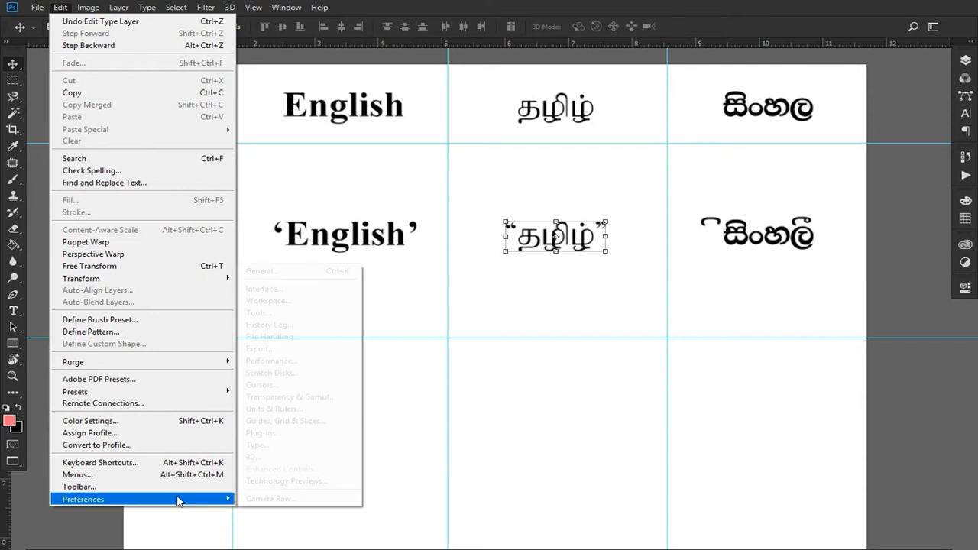
left_click(290, 445)
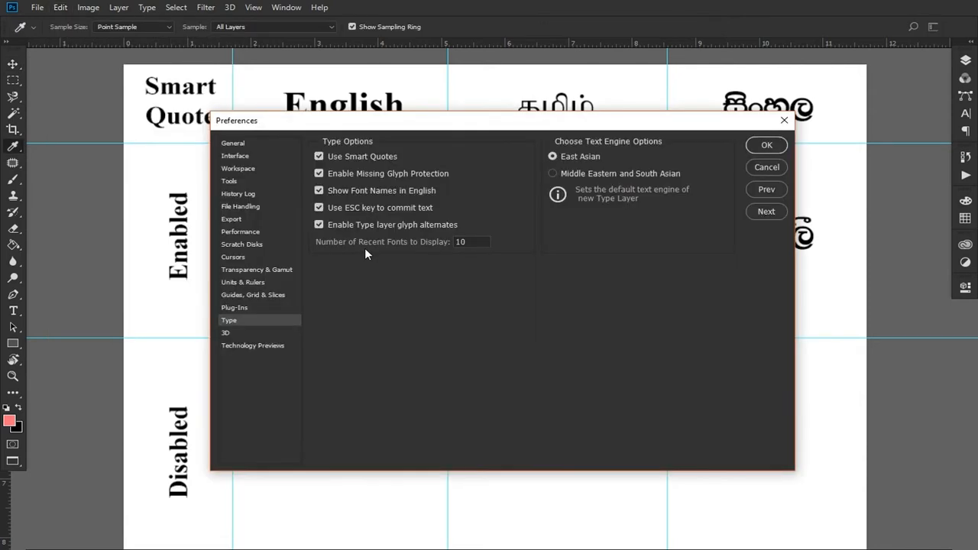
left_click(320, 156)
left_click(749, 146)
key("v")
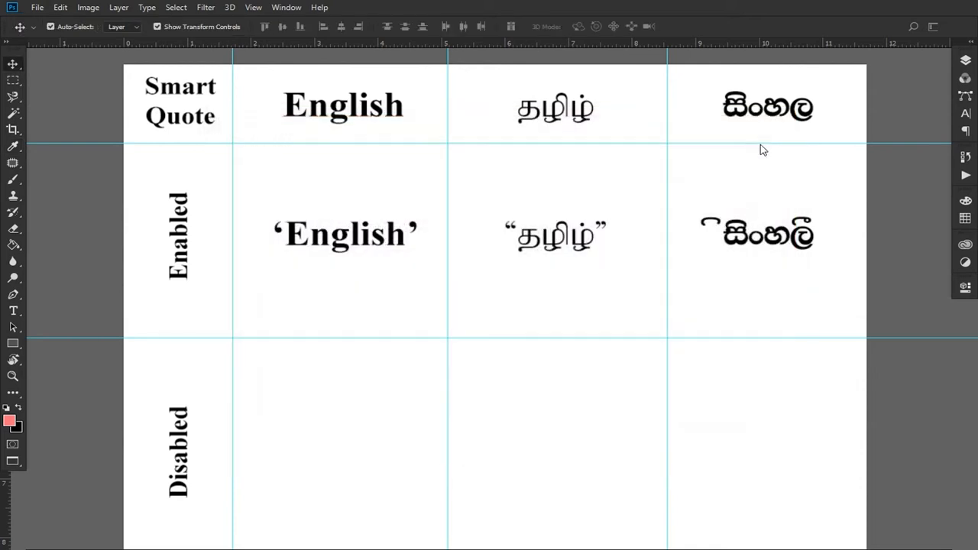
Copy the English, Tamil and Sinhala headings together straight down into the Disabled row
left_click(394, 240)
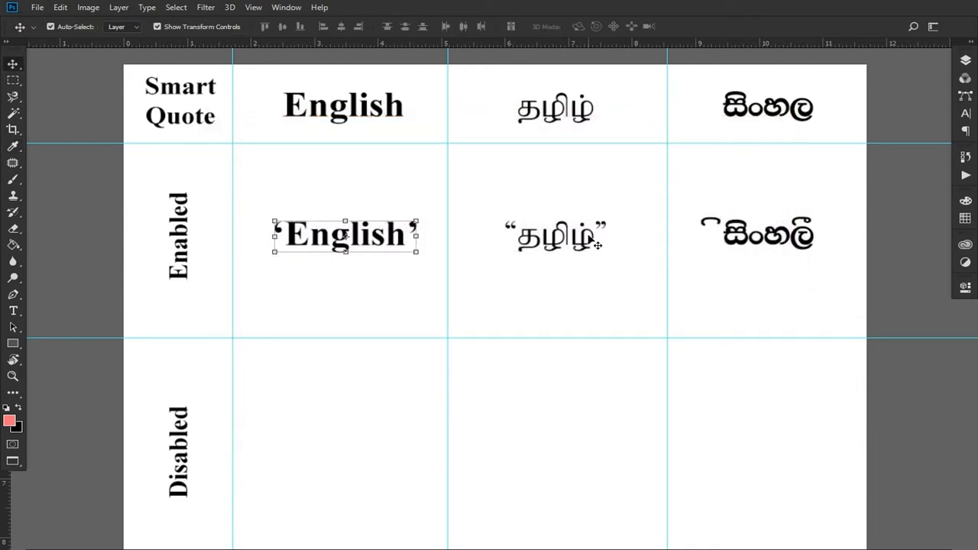
left_click(567, 111)
left_click(383, 111, "shift")
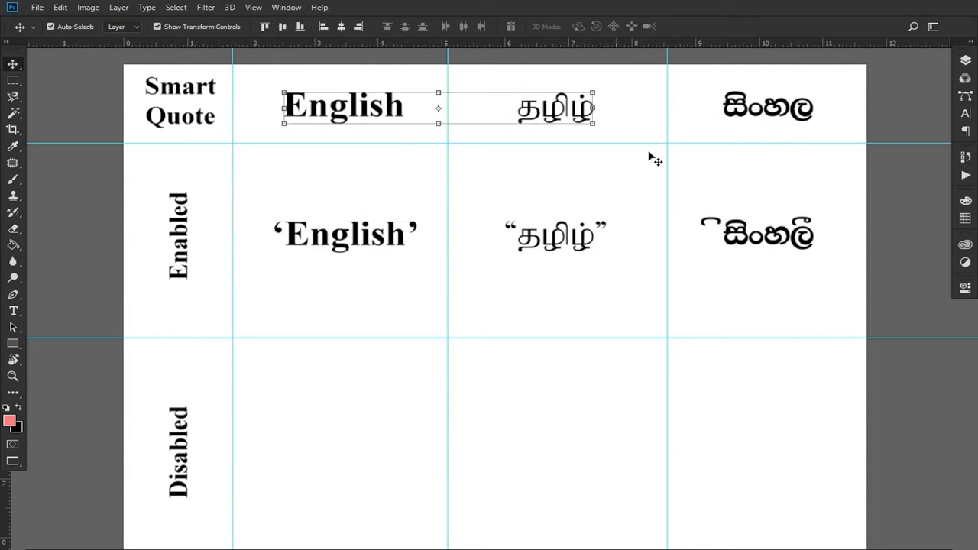
left_click(739, 114, "shift")
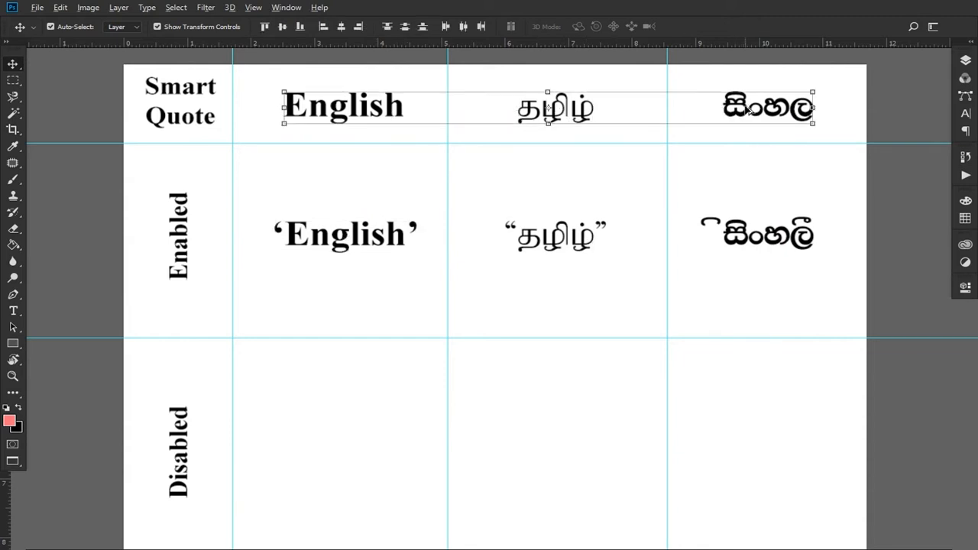
left_click_drag(749, 109, 764, 449)
Enclose the word English in the Disabled row in straight single quotation marks and commit the text
key("t")
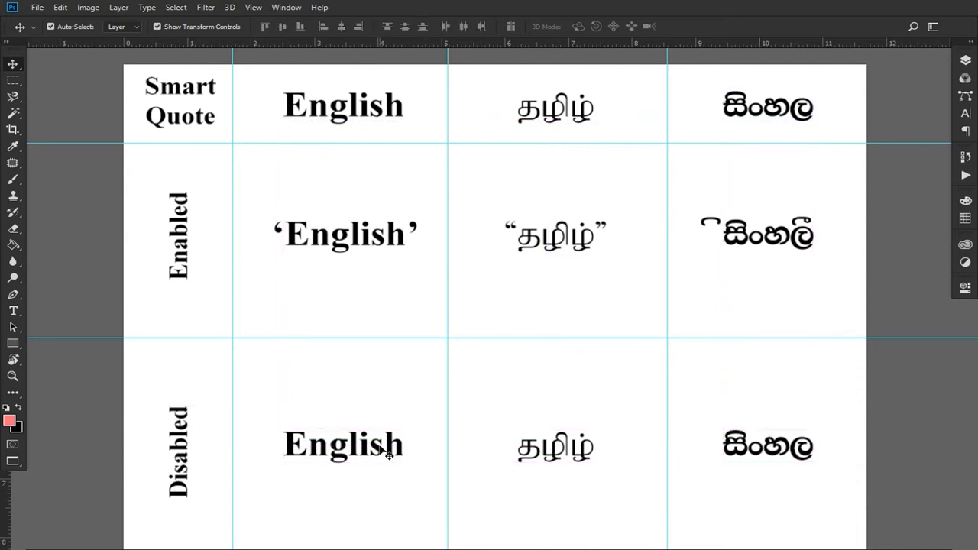
left_click(285, 442)
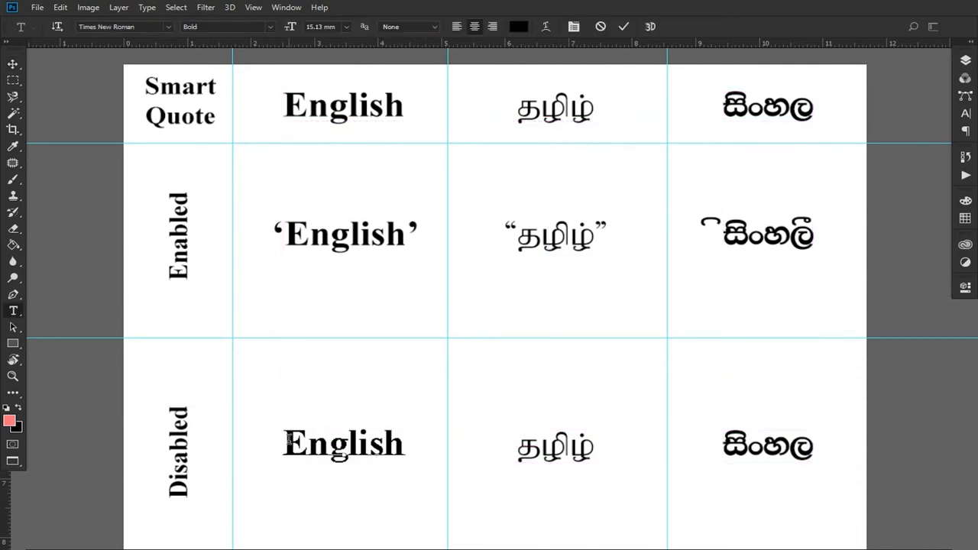
type("'")
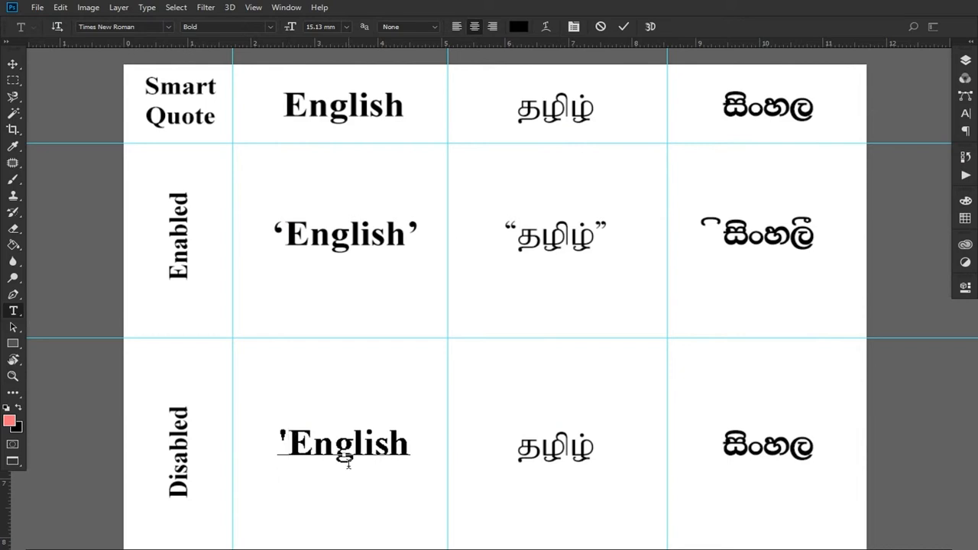
left_click(405, 439)
type("'")
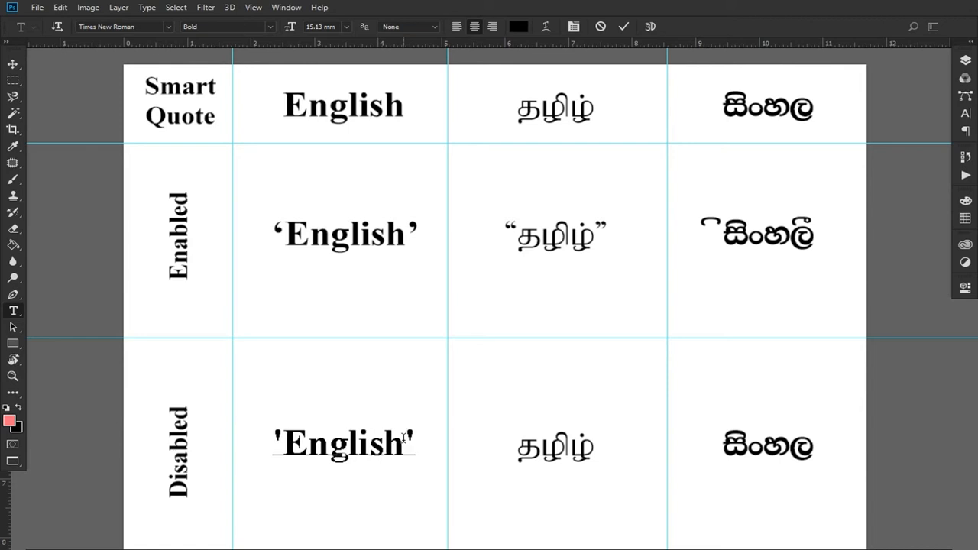
left_click(355, 403)
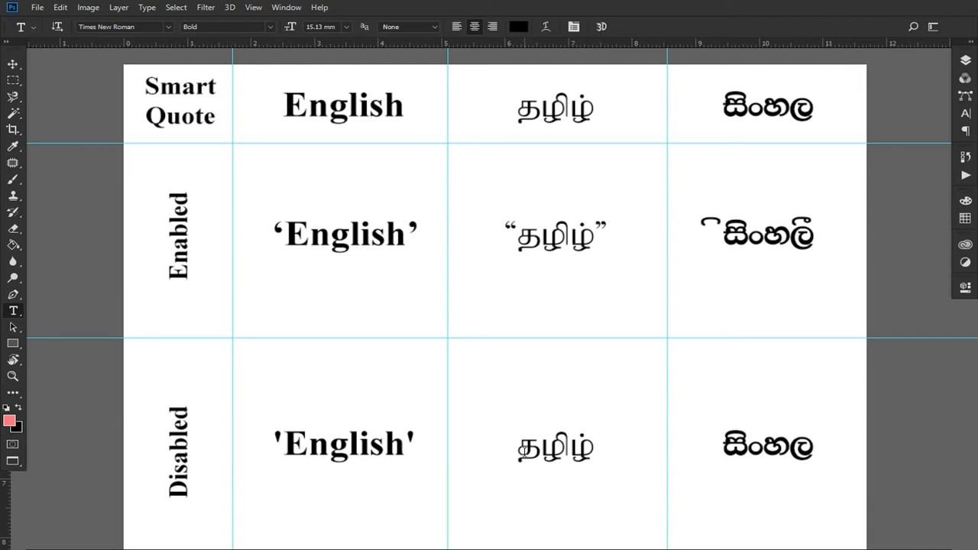
Enclose the Tamil word in the Disabled row in opening and closing double quotation marks and commit the text
left_click(524, 451)
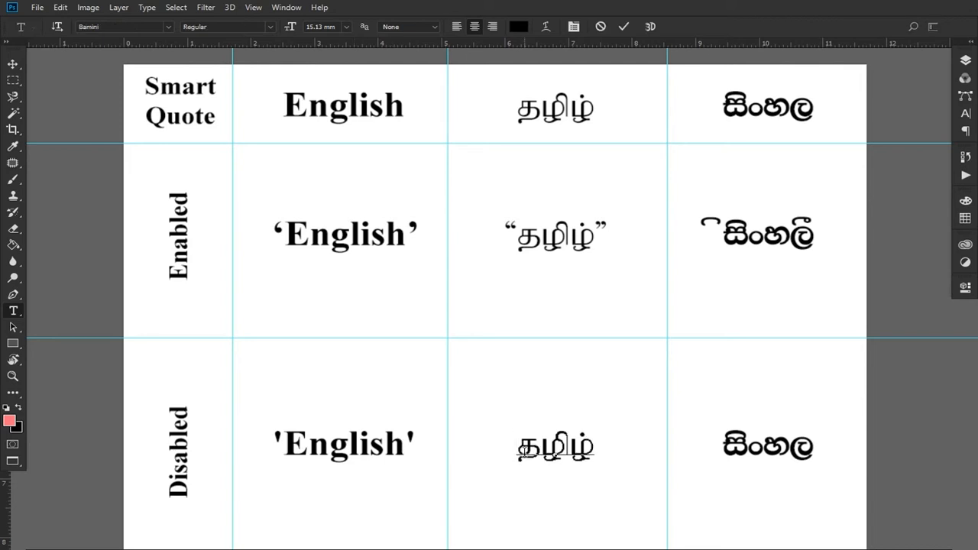
type("\"")
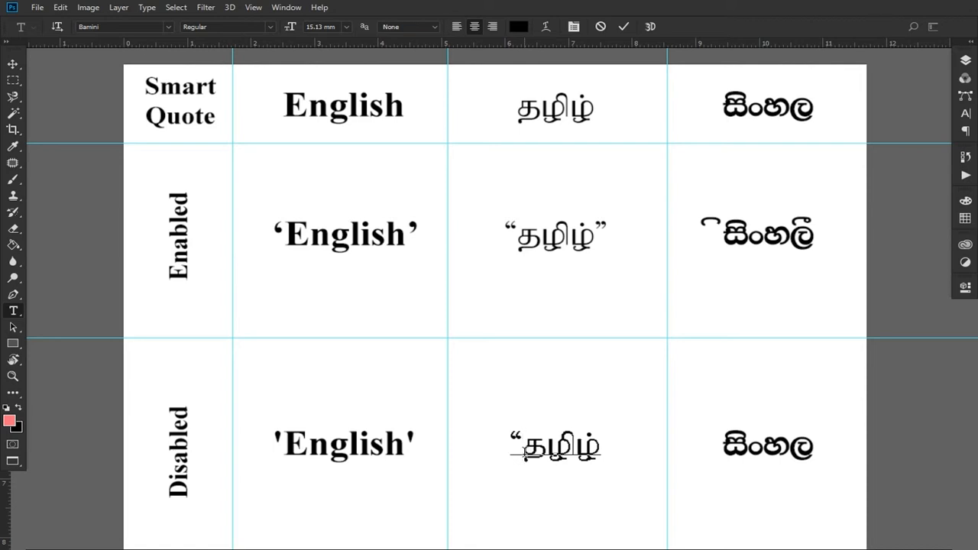
key("Right")
key("Right")
key("Right")
type("\"")
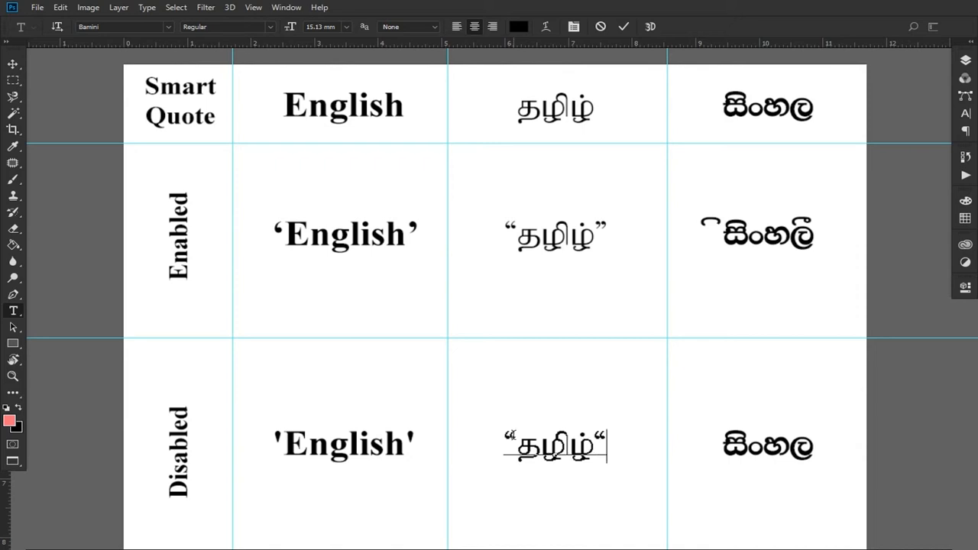
key("BackSpace")
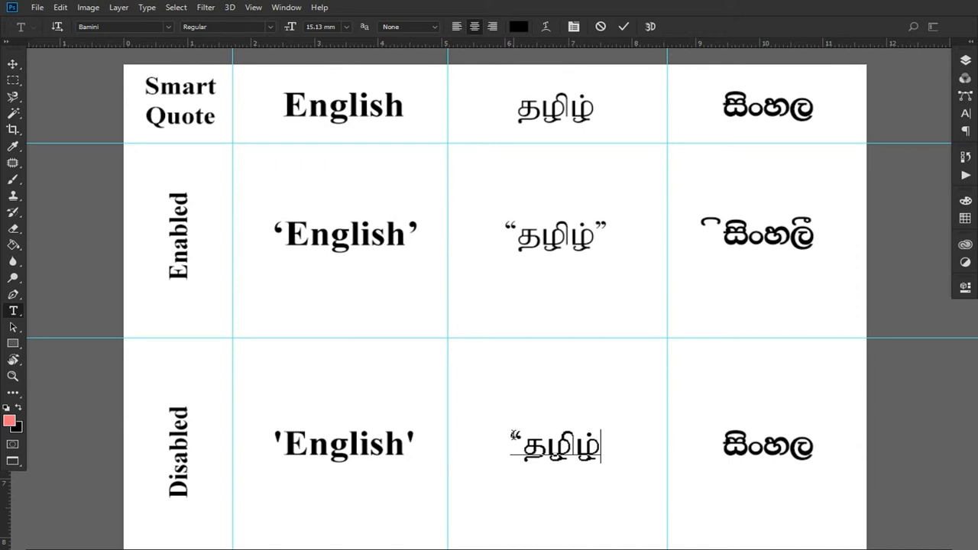
left_click(521, 438)
left_click_drag(522, 438, 509, 445)
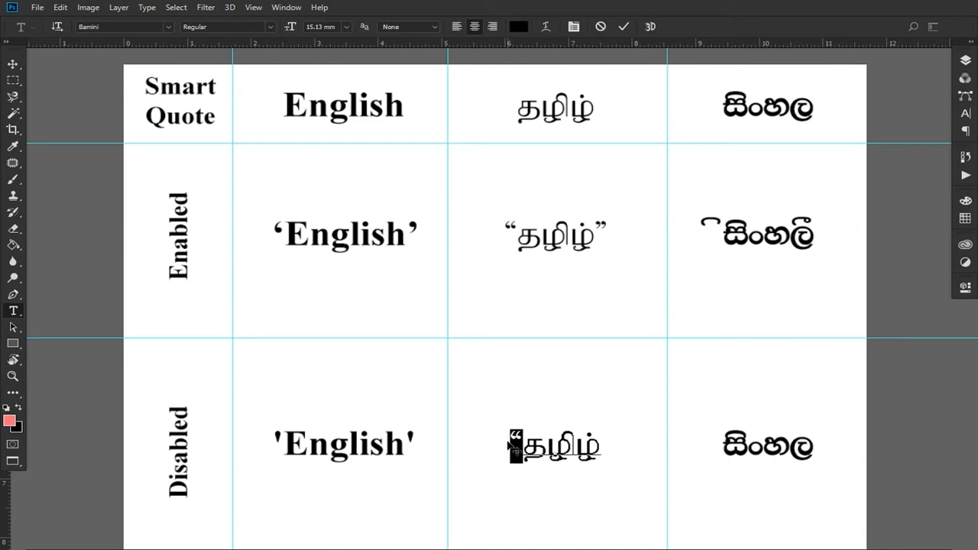
left_click(572, 447)
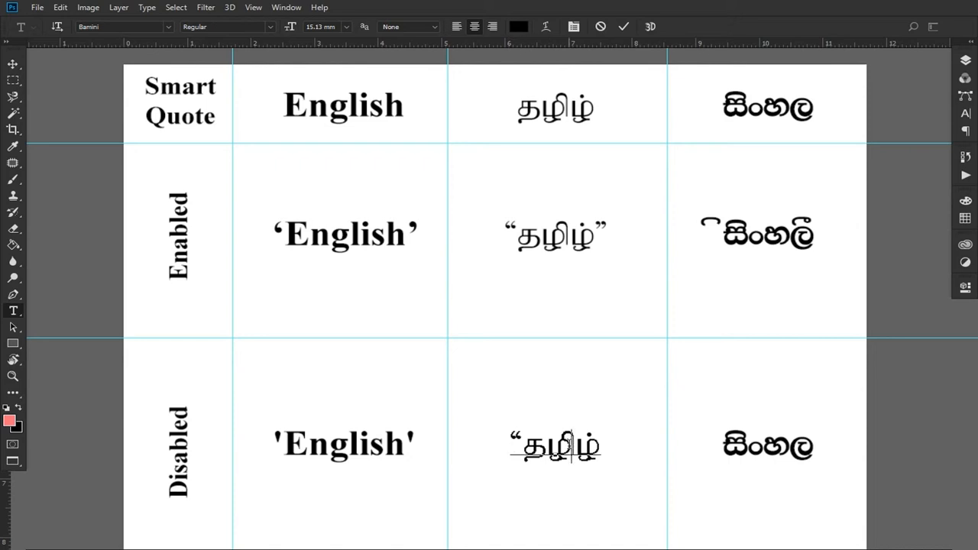
key("End")
type("\"")
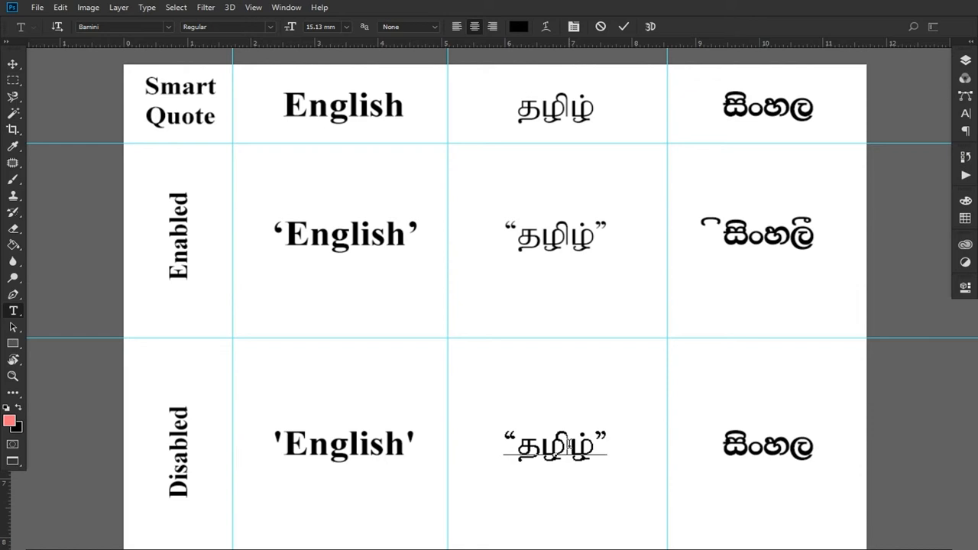
left_click(13, 64)
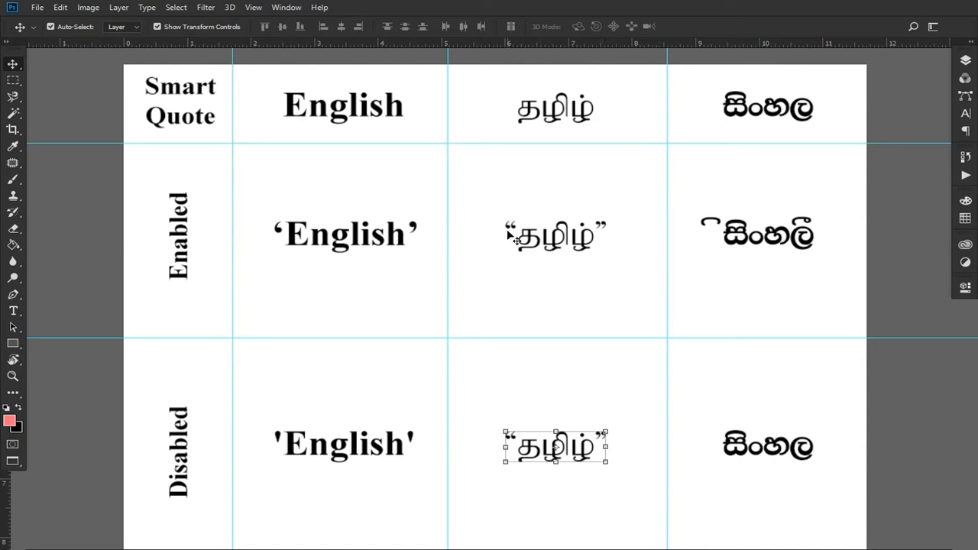
Enclose the Sinhala word in the Disabled row with the single quotation mark character before and after it
left_click(490, 392)
left_click(740, 456)
key("t")
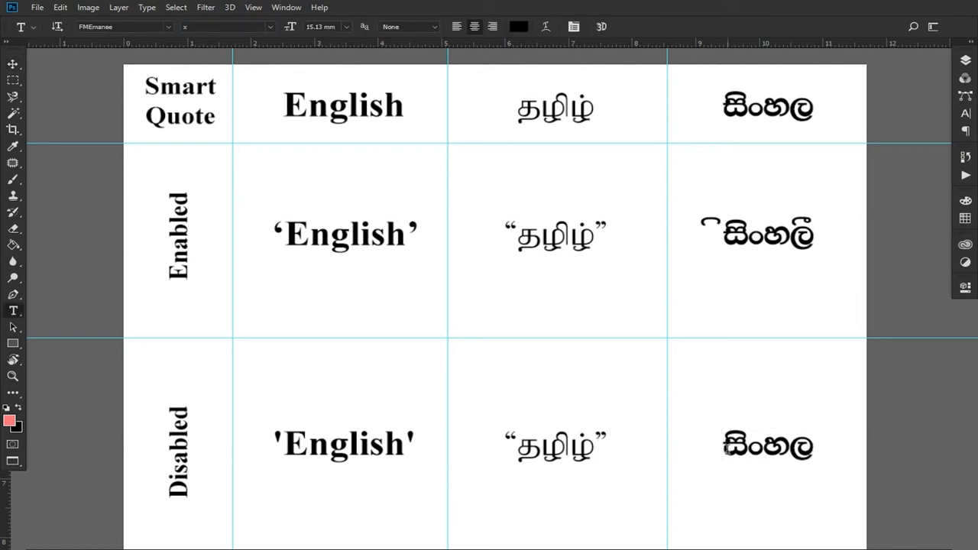
left_click(14, 66)
left_click(759, 456)
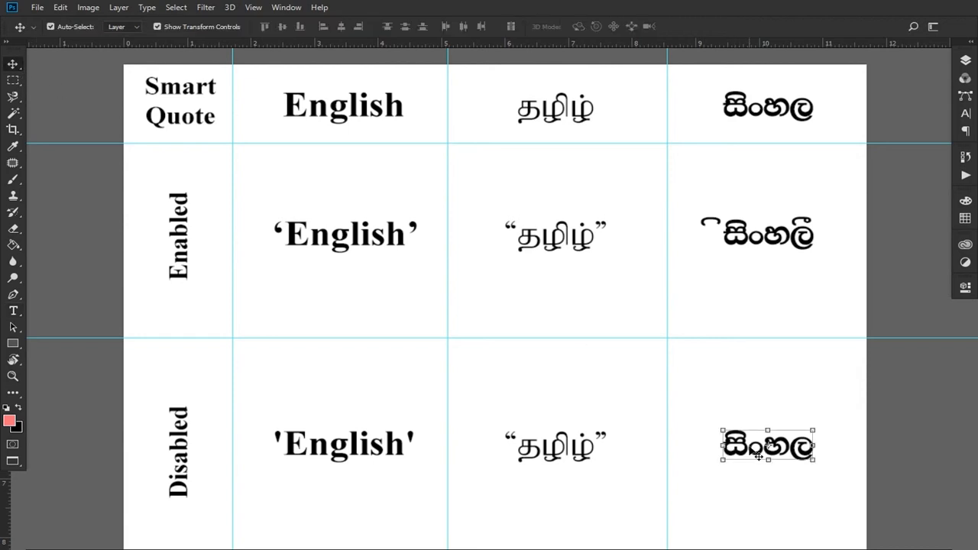
key("t")
left_click(728, 443)
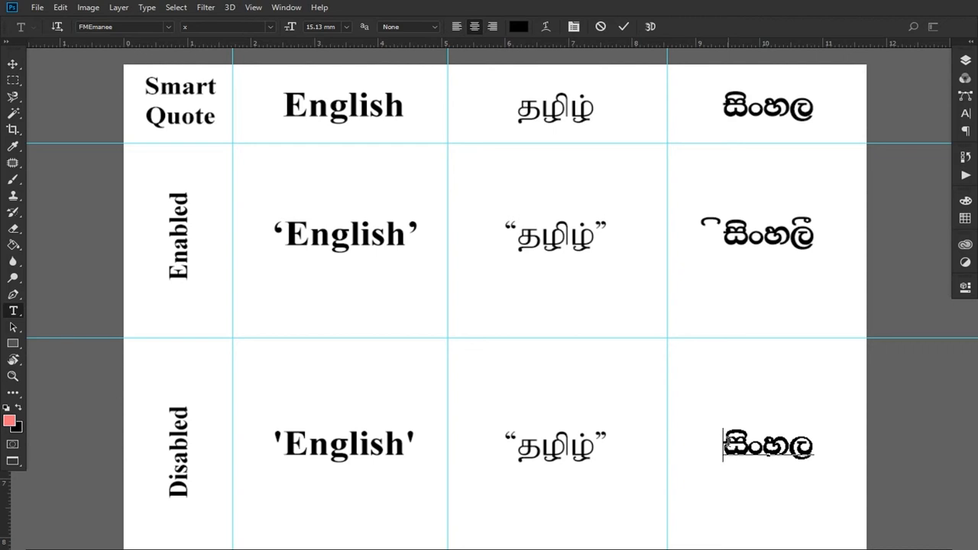
type("'")
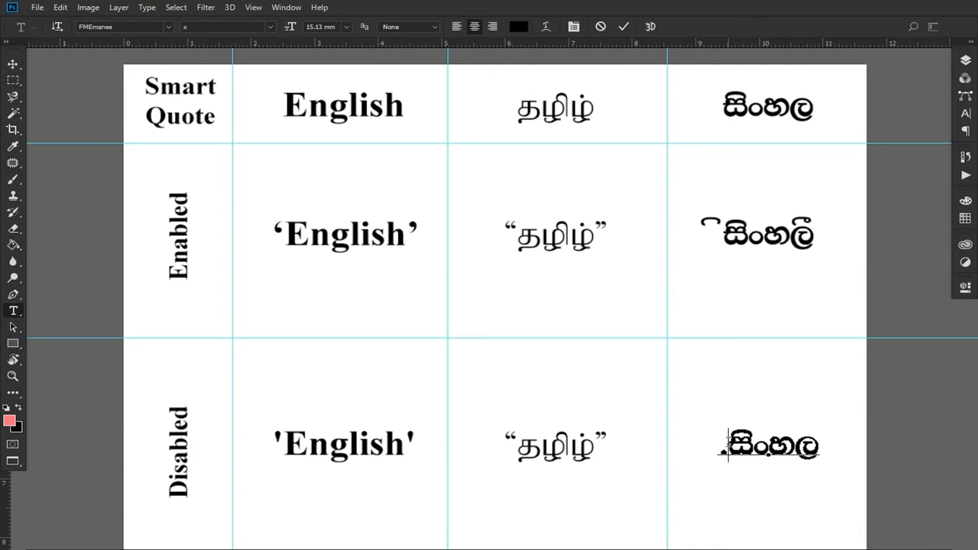
type("'")
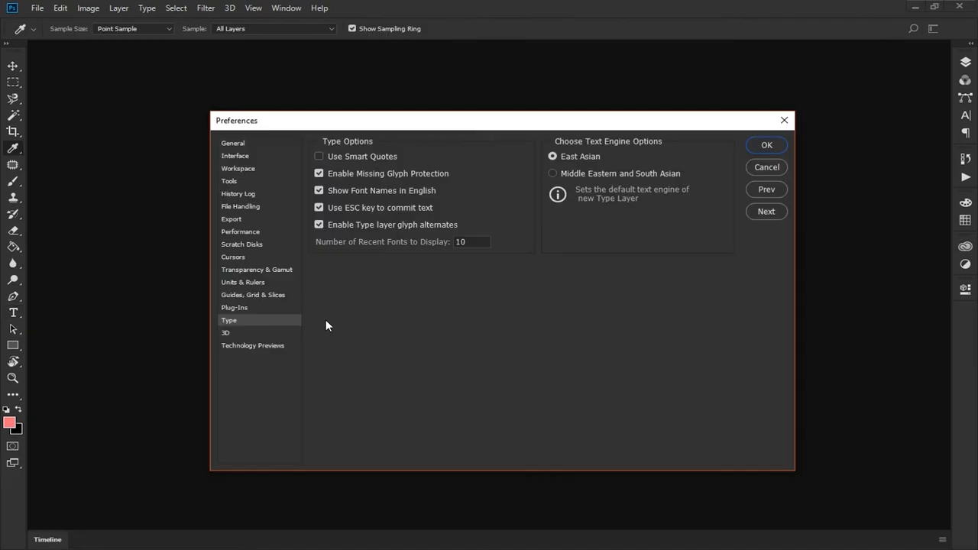
Show the 3D preferences and look through the Shadow Quality choices, keeping High
left_click(228, 334)
mouse_move(437, 223)
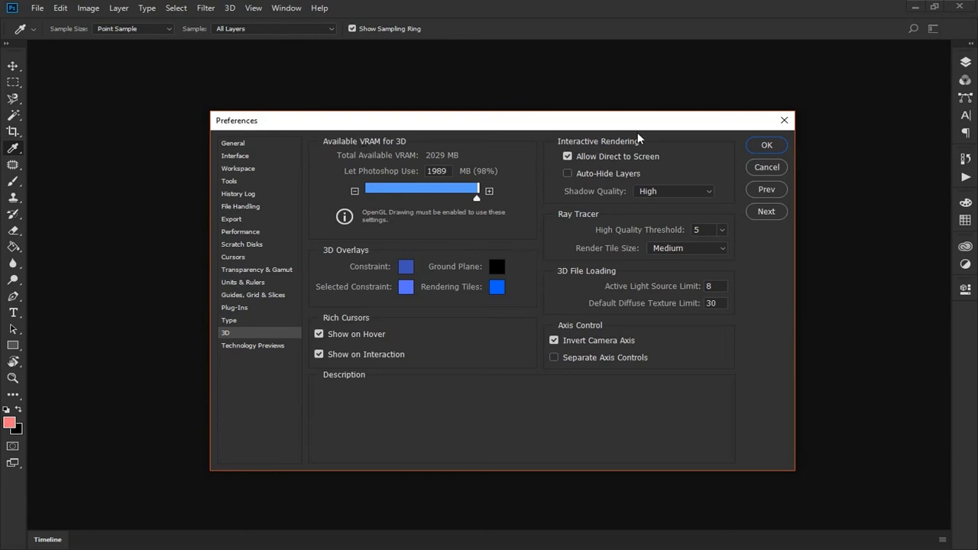
left_click(672, 192)
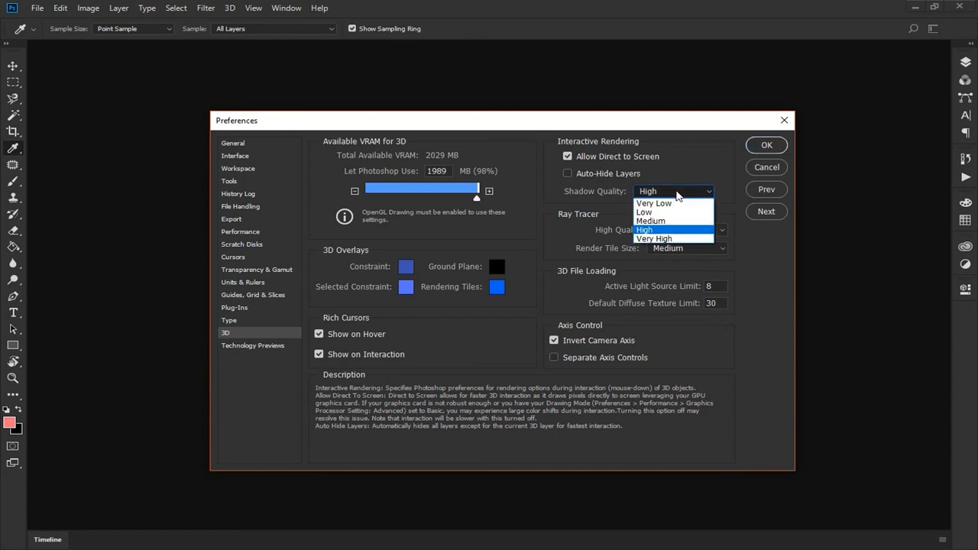
left_click(676, 196)
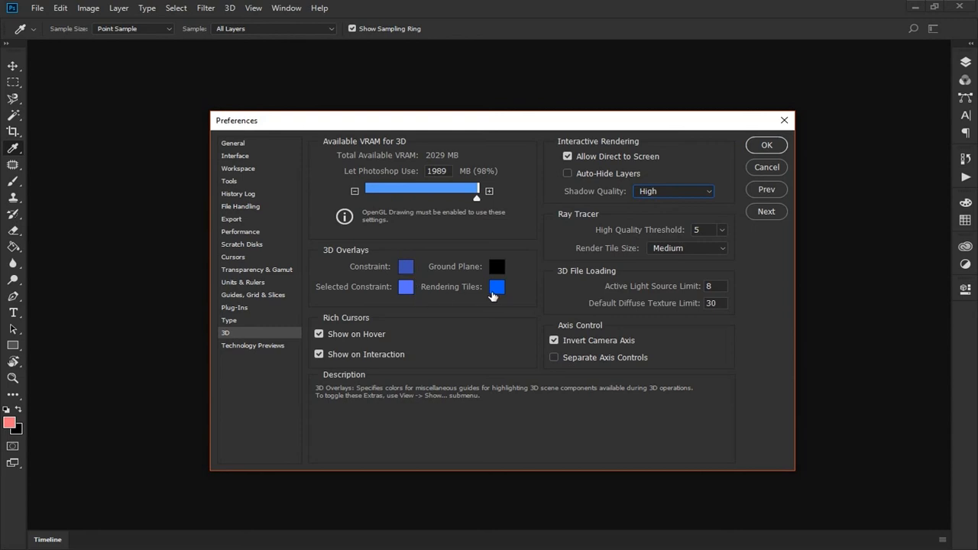
Inspect the Constraint colour of the 3D overlays in the Color Picker and close it without changing the colour
left_click(406, 267)
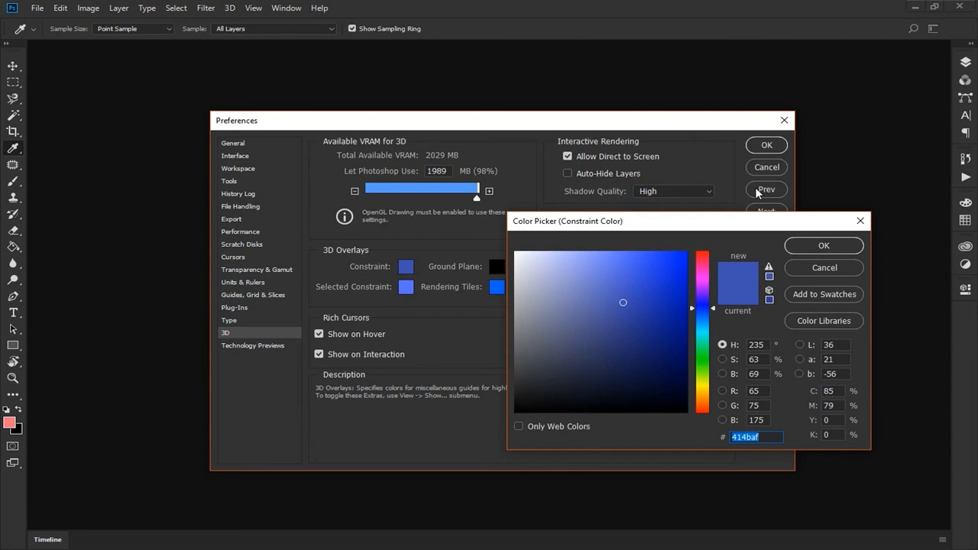
left_click(860, 222)
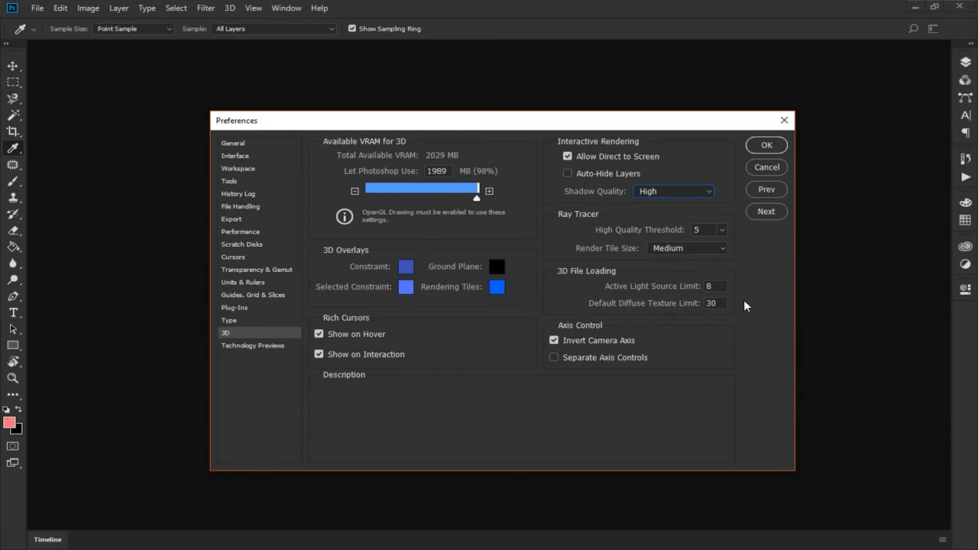
mouse_move(724, 354)
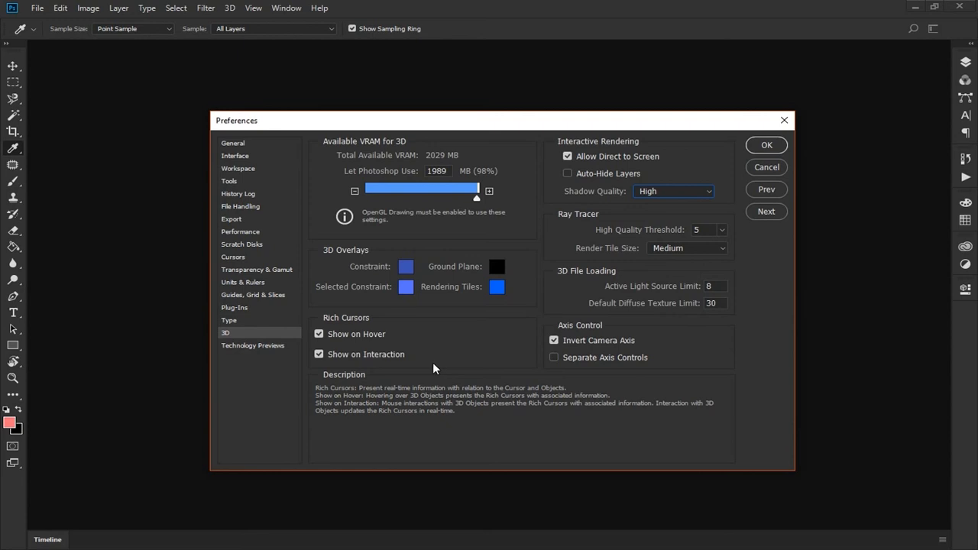
Show the Technology Previews preferences
left_click(259, 346)
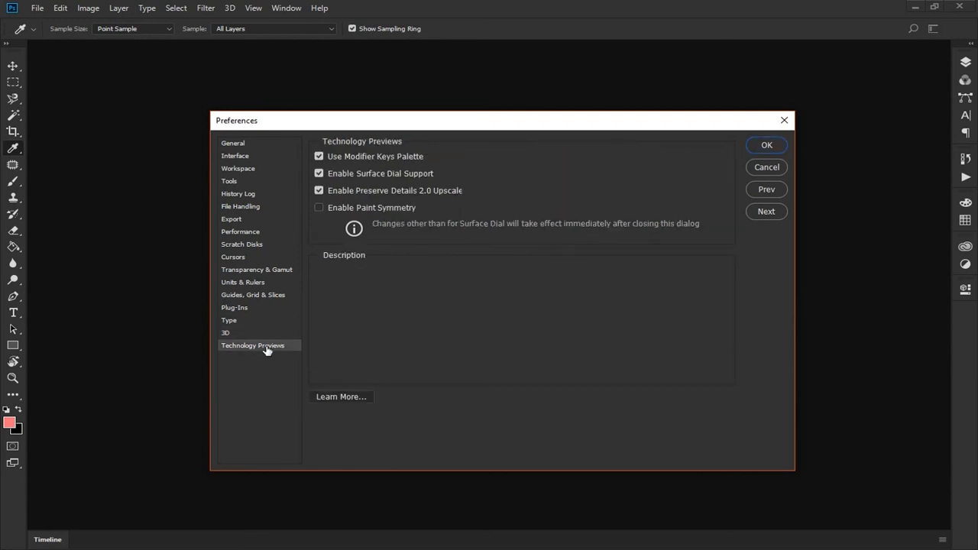